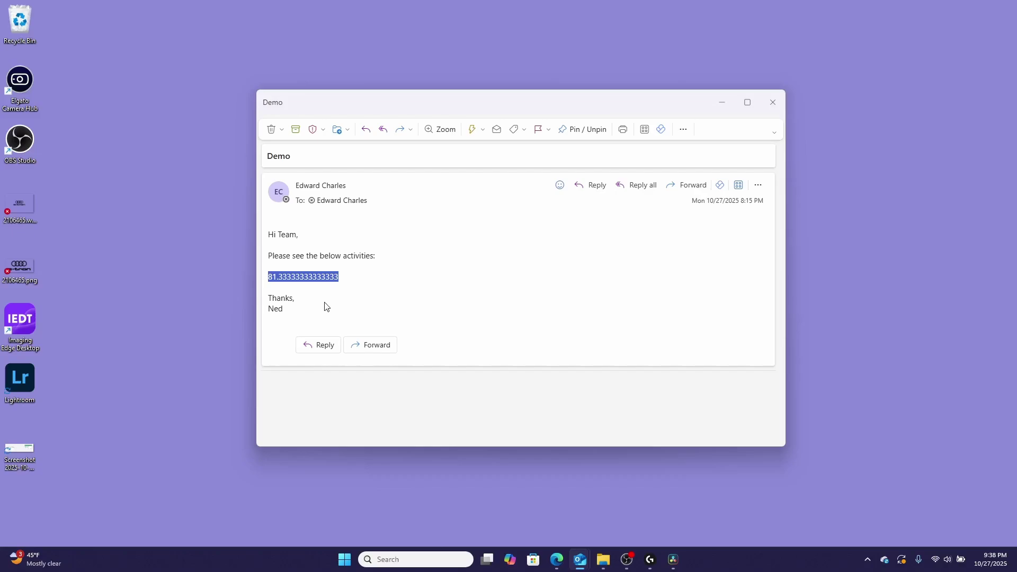
Confirm the Demo email body shows the 81.33333333333333 score, then clear the selection
{"action": "left_click", "coordinate": [323, 316]}
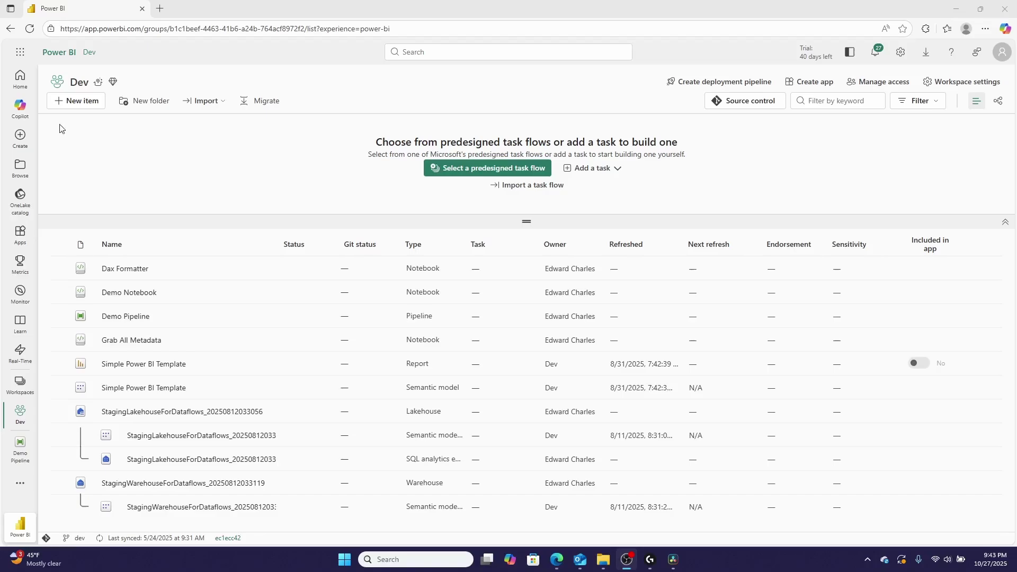
{"action": "mouse_move", "coordinate": [112, 352]}
{"action": "left_click", "coordinate": [74, 101]}
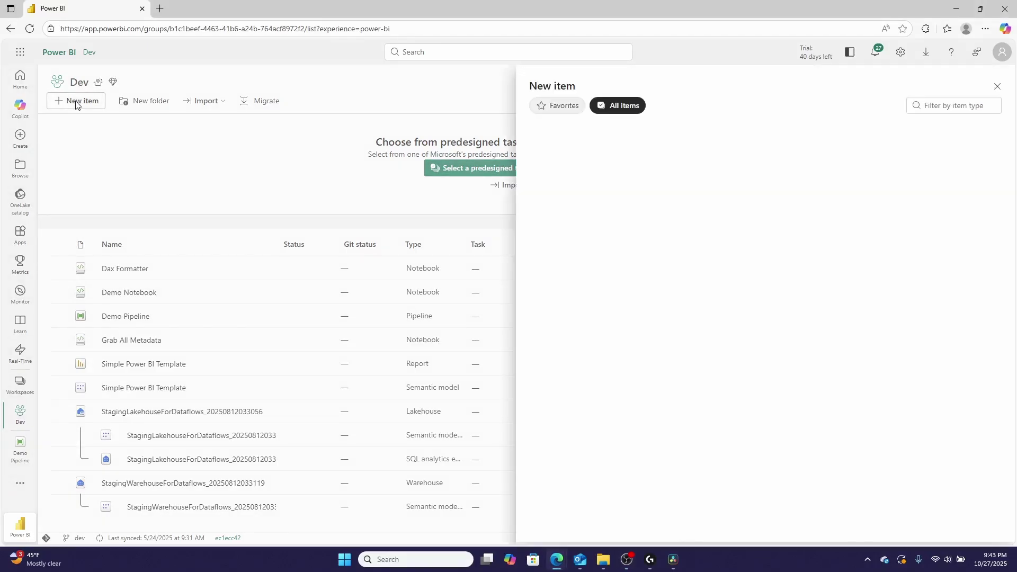
{"action": "left_click", "coordinate": [973, 105]}
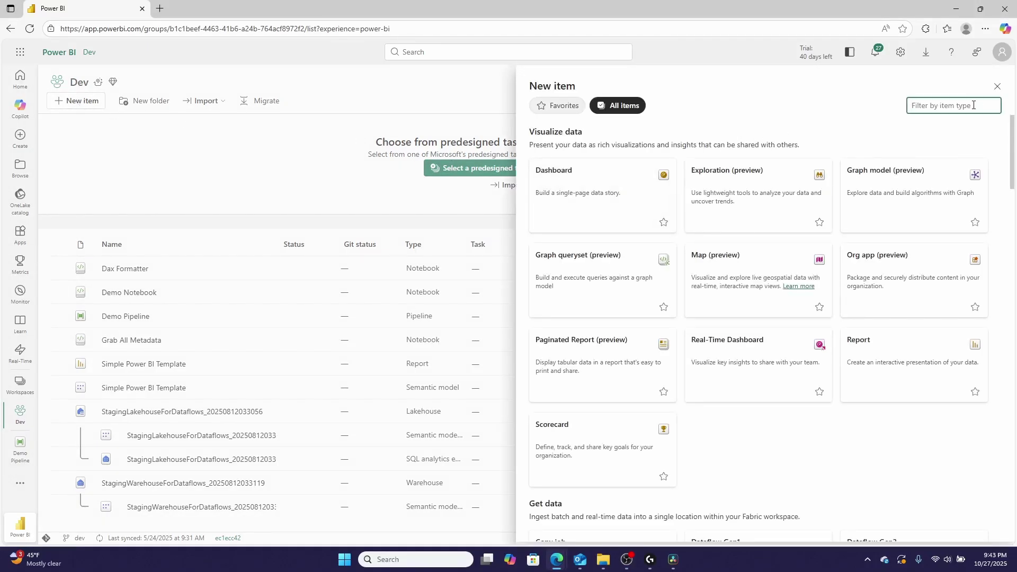
{"action": "type", "text": "Note"}
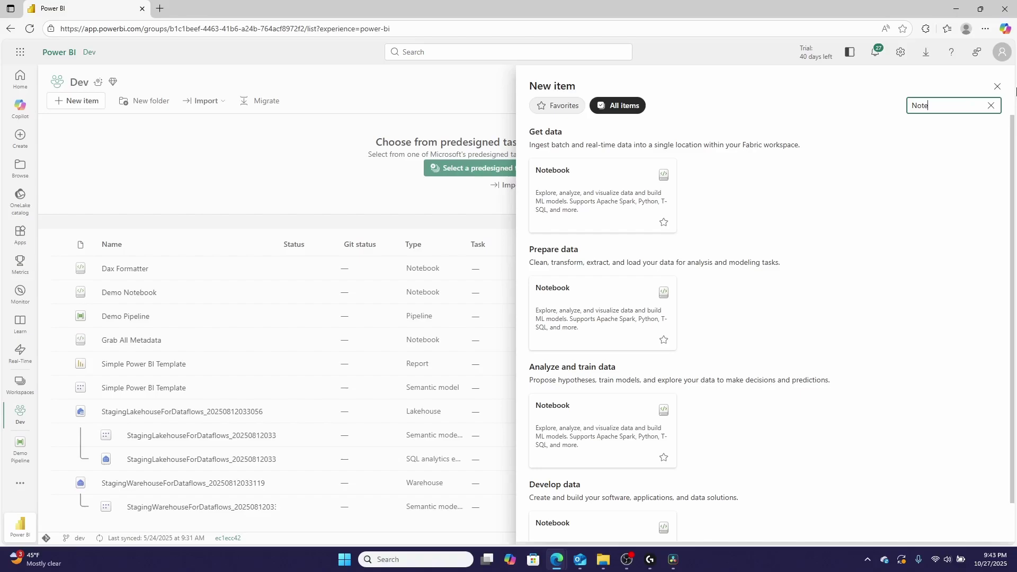
{"action": "key", "text": "Home"}
{"action": "key", "text": "shift+Right"}
{"action": "key", "text": "shift+End"}
{"action": "key", "text": "BackSpace"}
{"action": "type", "text": "pipe"}
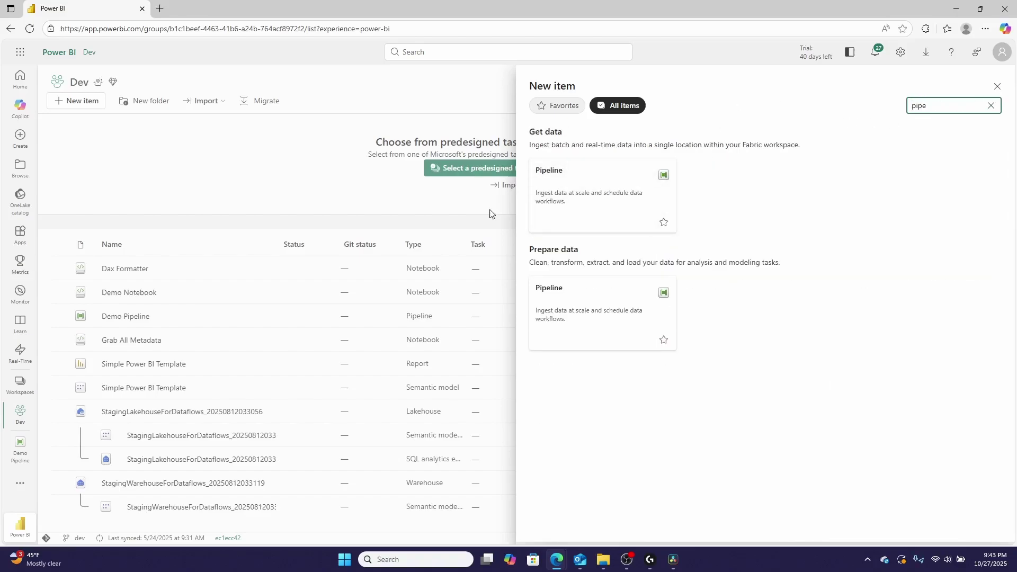
{"action": "left_click", "coordinate": [997, 87]}
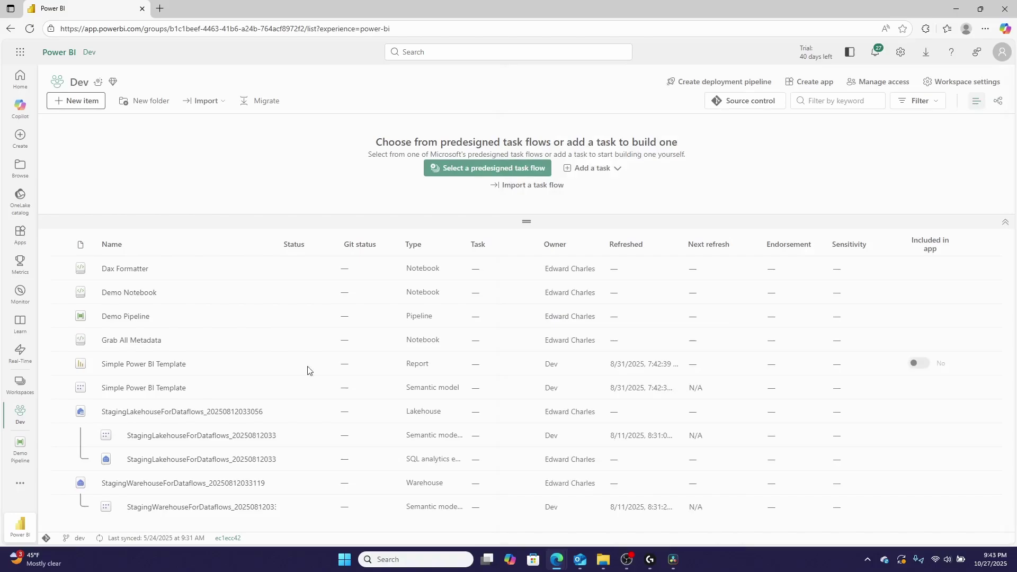
Open Demo Notebook and highlight the example data lines 5–7 in its first code cell
{"action": "left_click", "coordinate": [145, 298]}
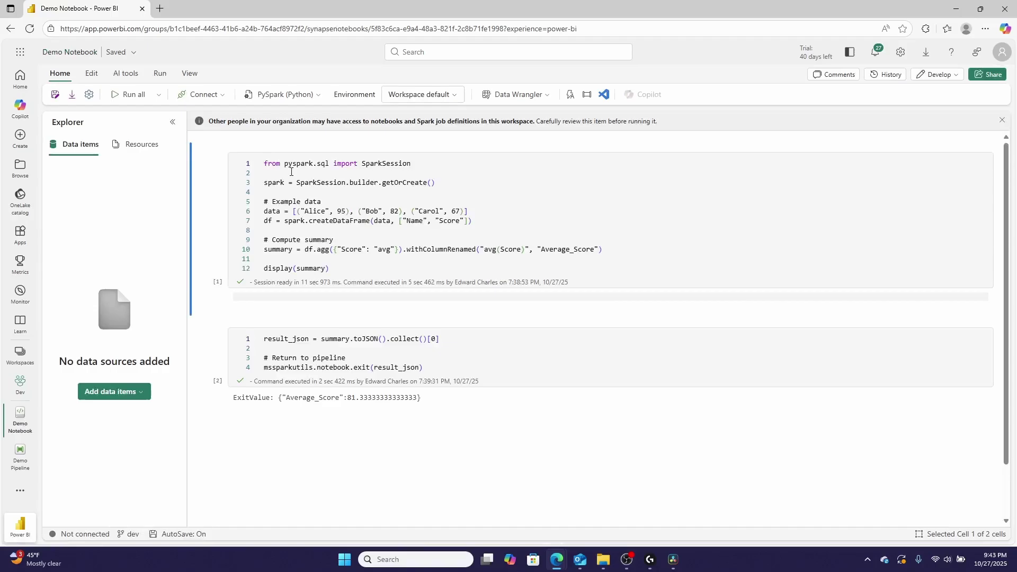
{"action": "left_click", "coordinate": [431, 221]}
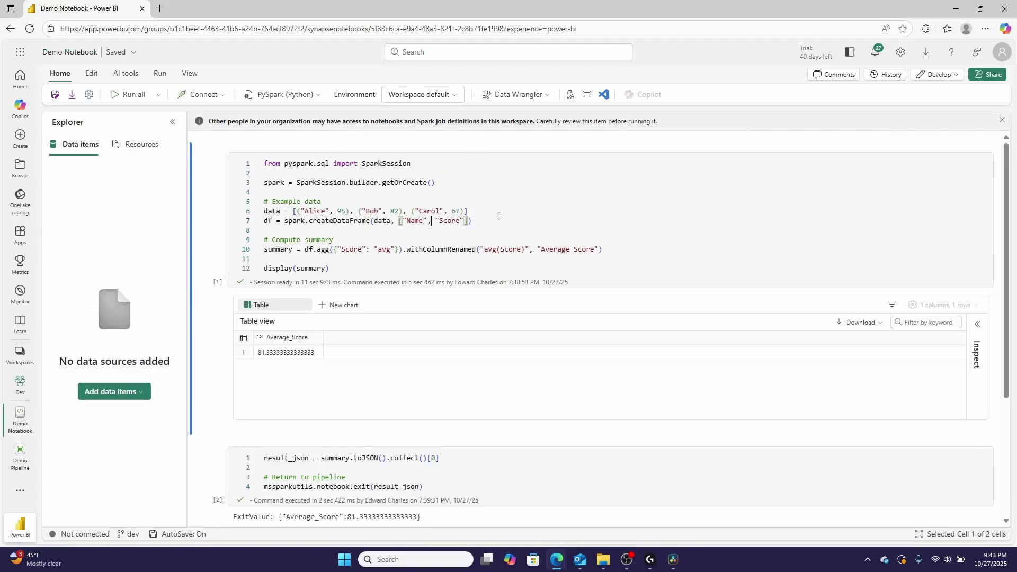
{"action": "left_click_drag", "start_coordinate": [498, 216], "coordinate": [250, 208]}
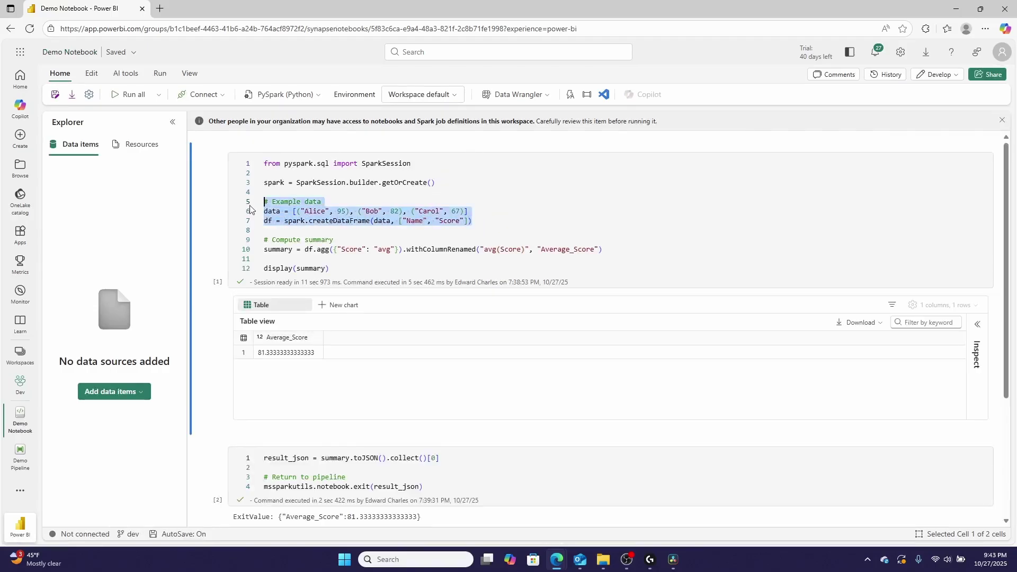
{"action": "left_click", "coordinate": [683, 252]}
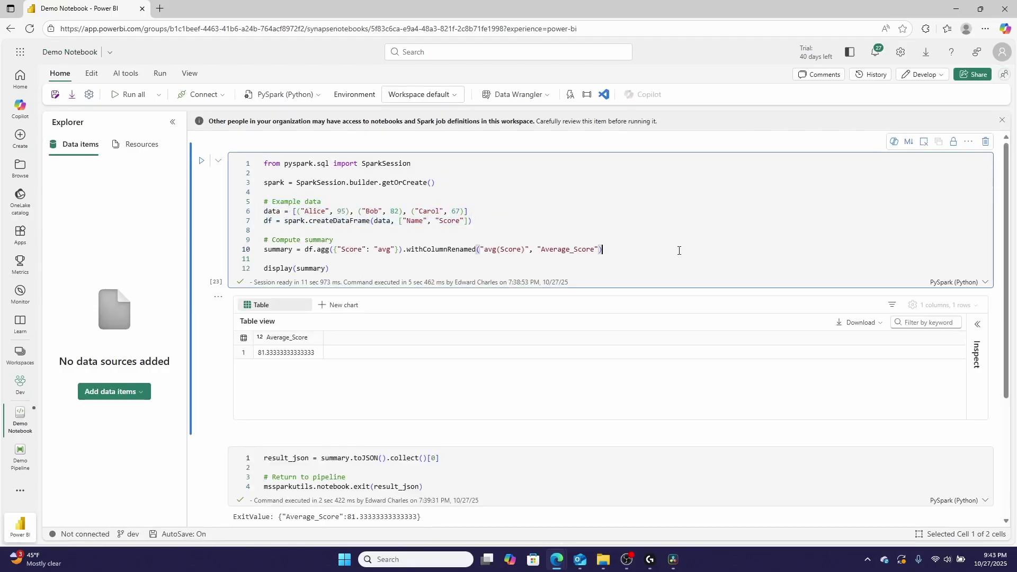
{"action": "left_click", "coordinate": [628, 238]}
{"action": "double_click", "coordinate": [335, 282]}
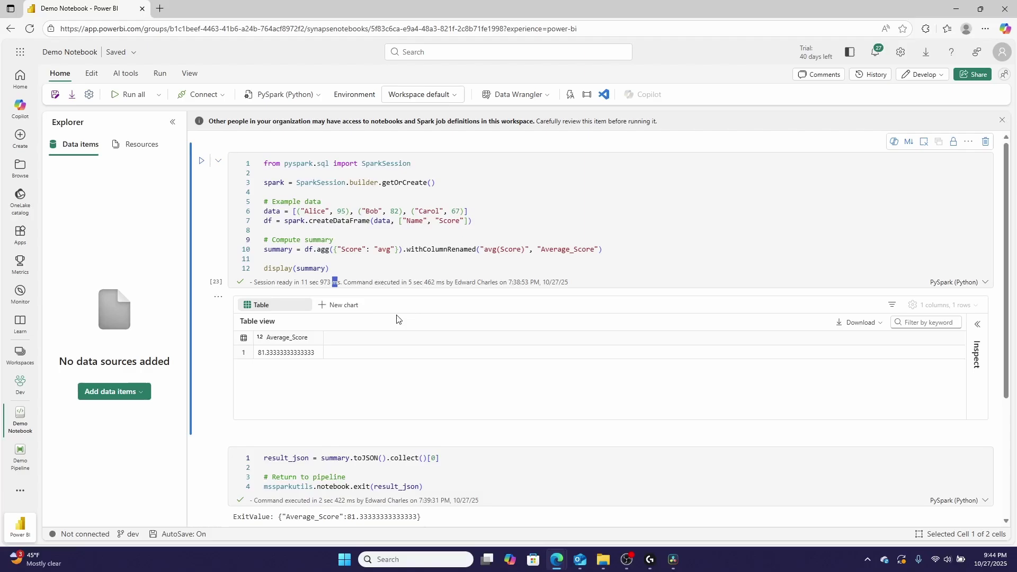
Highlight the 81.33333333333333 ExitValue output and the notebook exit call on line 4
{"action": "scroll", "coordinate": [385, 416], "scroll_direction": "down", "scroll_amount": 1}
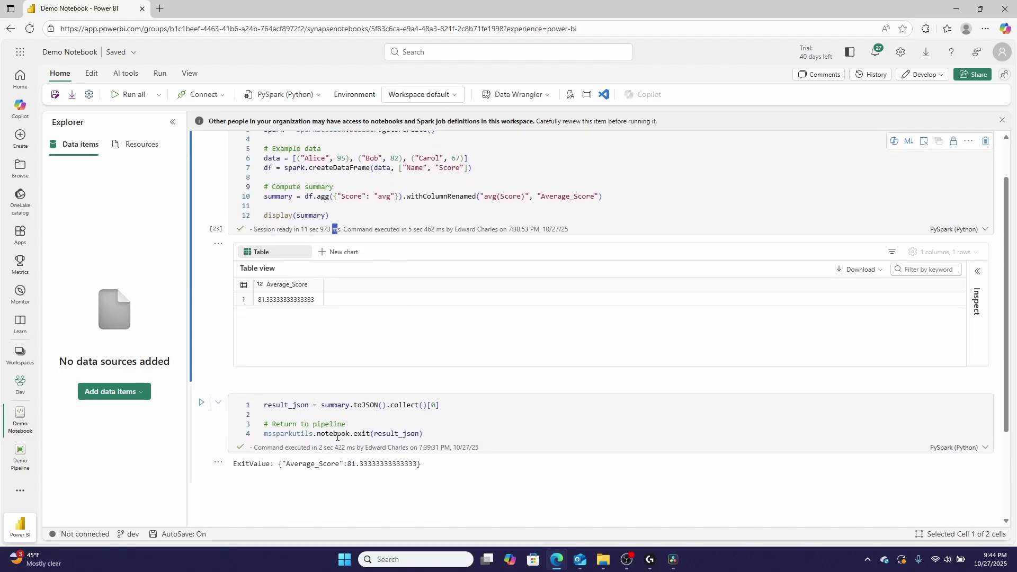
{"action": "left_click_drag", "start_coordinate": [346, 464], "coordinate": [377, 464]}
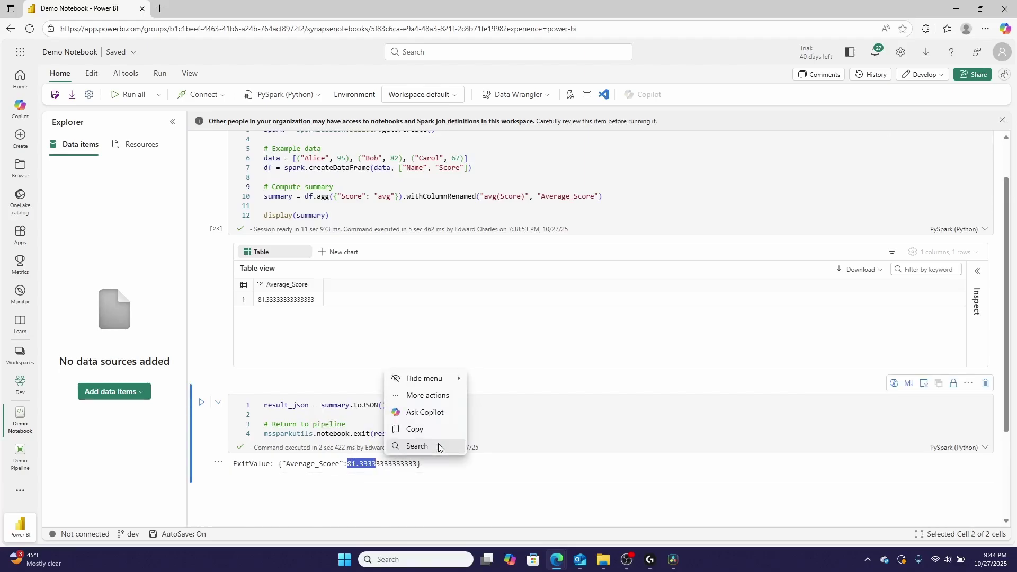
{"action": "left_click", "coordinate": [273, 435]}
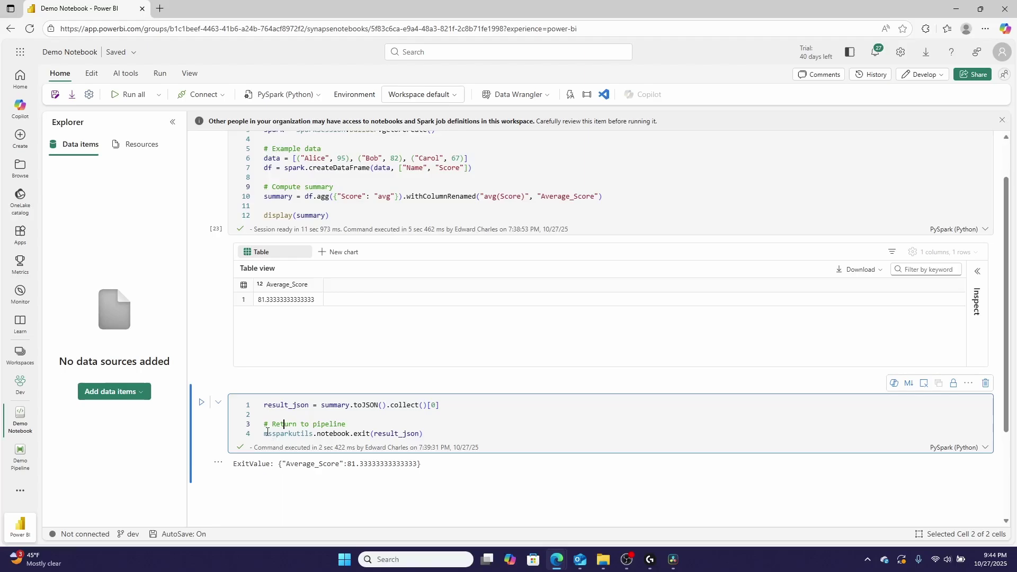
{"action": "left_click_drag", "start_coordinate": [264, 434], "coordinate": [366, 434]}
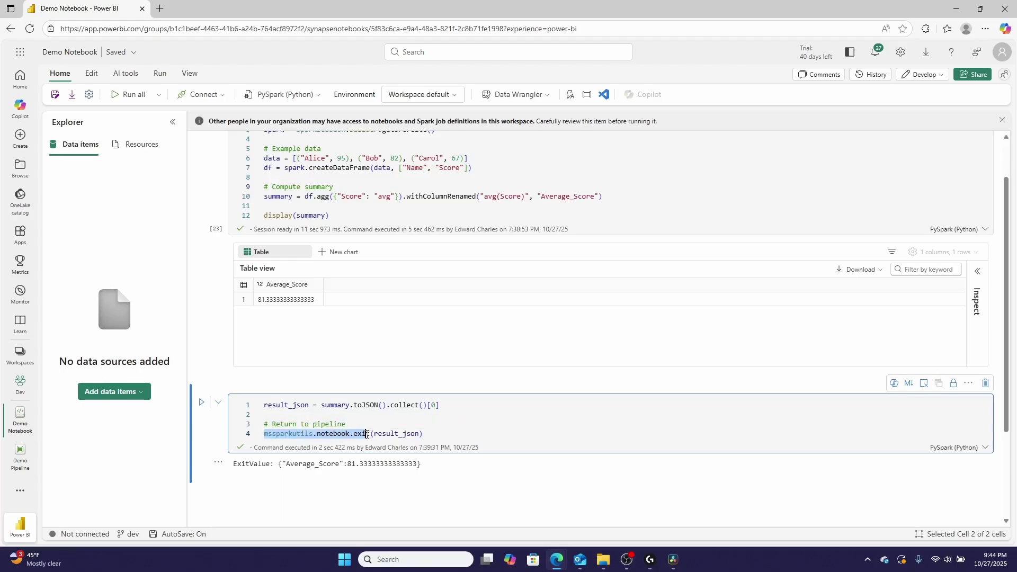
{"action": "left_click", "coordinate": [421, 435]}
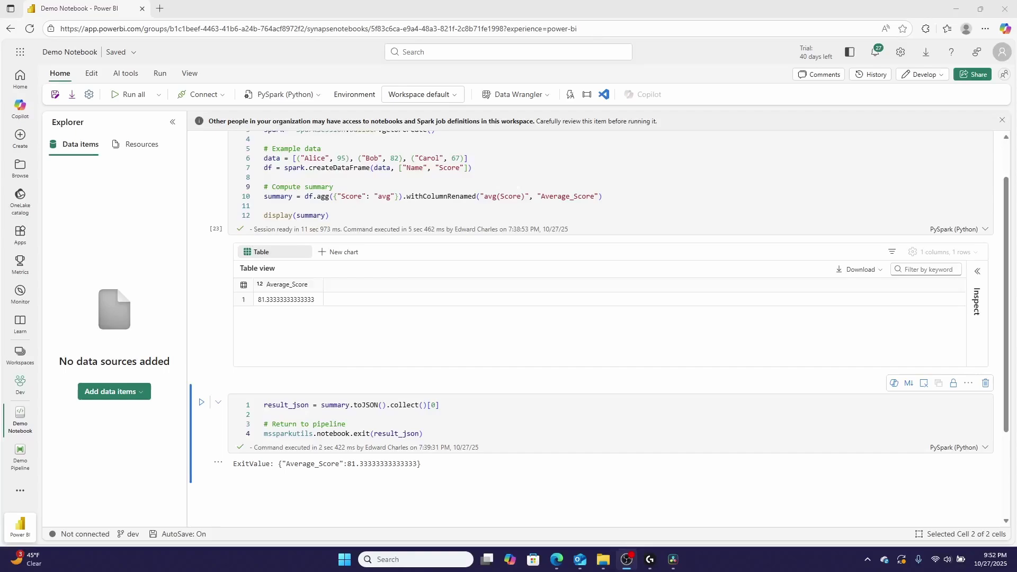
Highlight the exit call's result_json argument, then switch to the Demo Pipeline window
{"action": "left_click", "coordinate": [426, 434]}
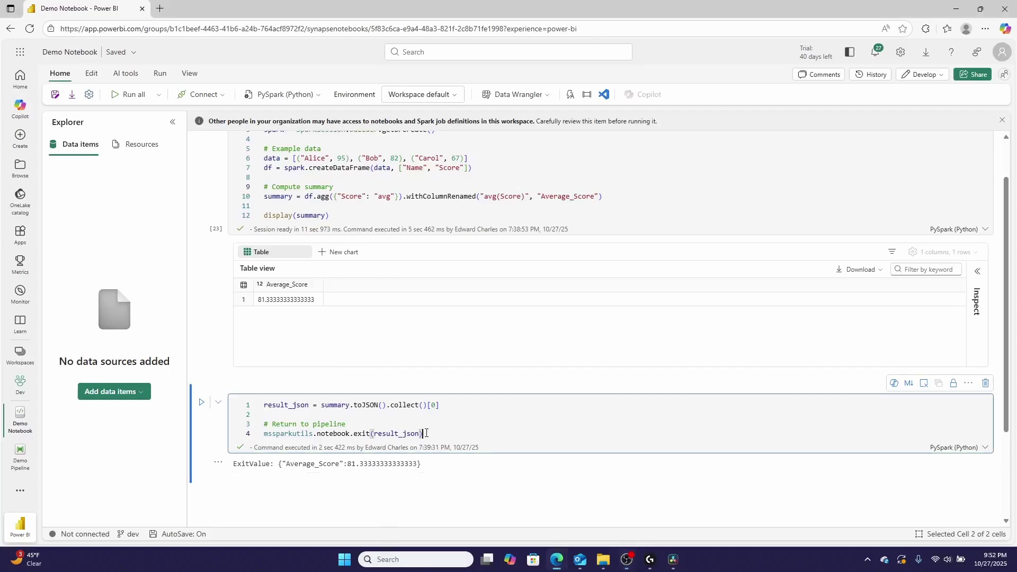
{"action": "left_click_drag", "start_coordinate": [419, 435], "coordinate": [371, 432]}
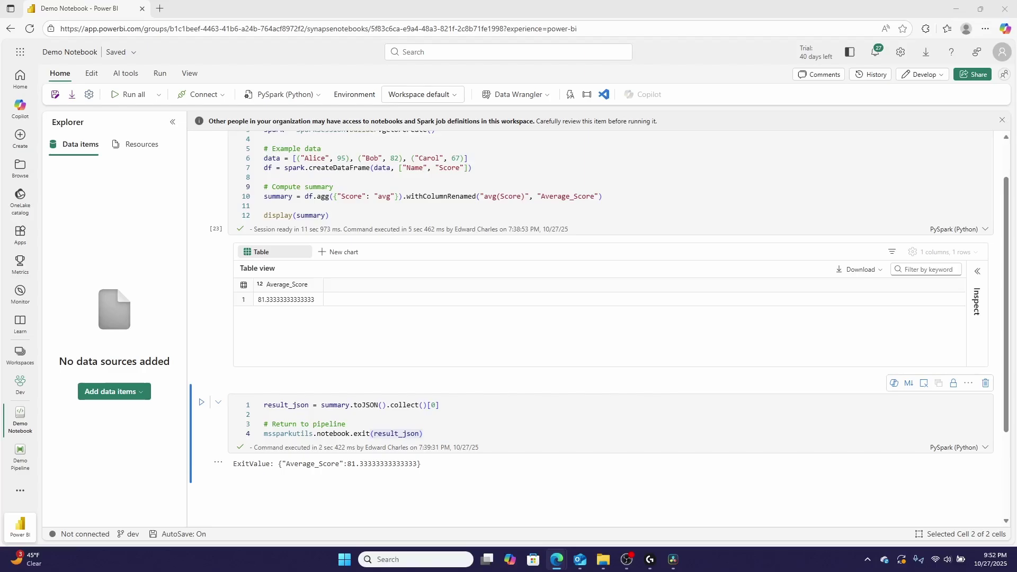
{"action": "key", "text": "alt+Tab"}
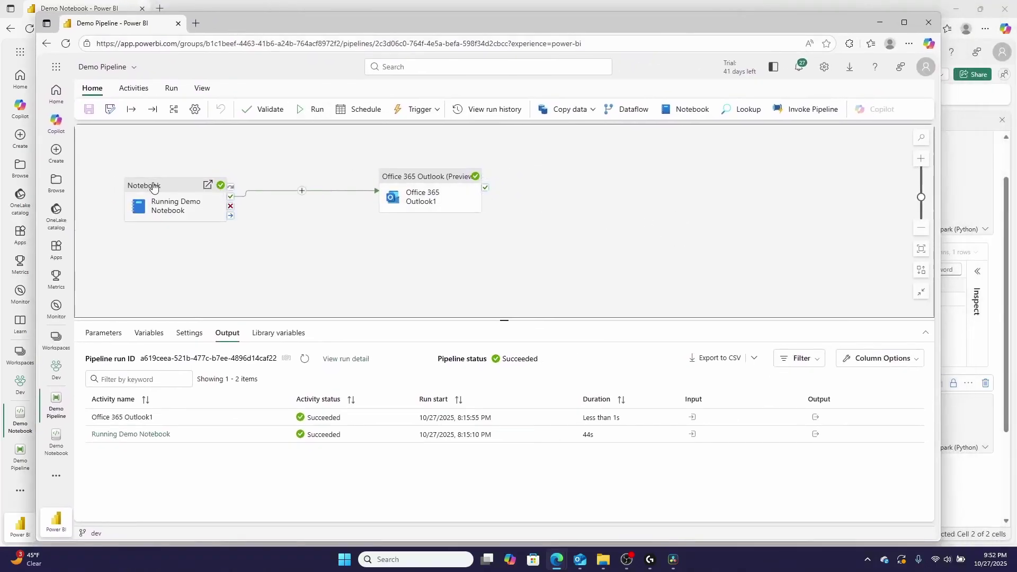
Move the existing notebook activity up and add a new Notebook1 activity at the lower left
{"action": "left_click", "coordinate": [154, 187]}
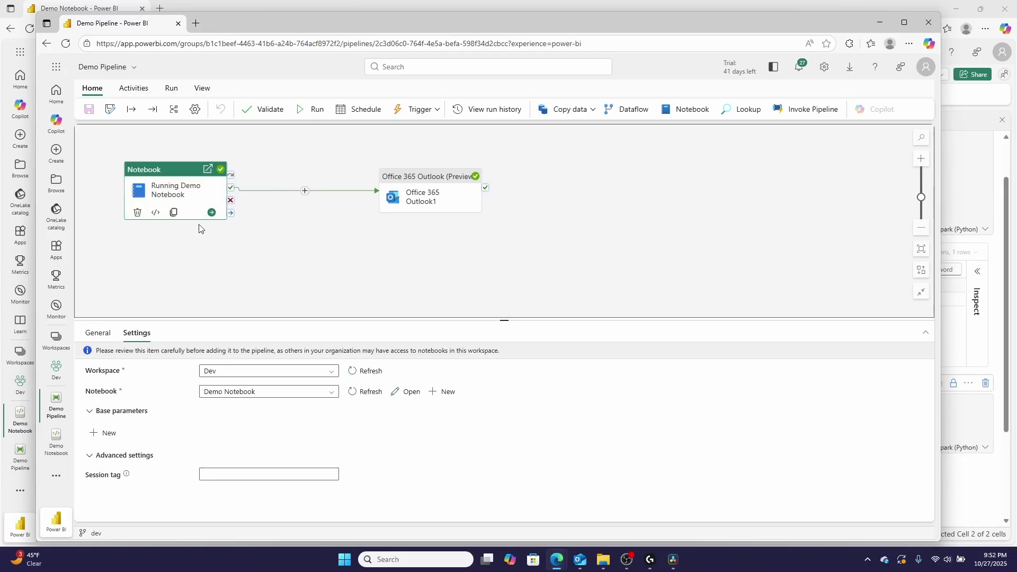
{"action": "left_click", "coordinate": [259, 243]}
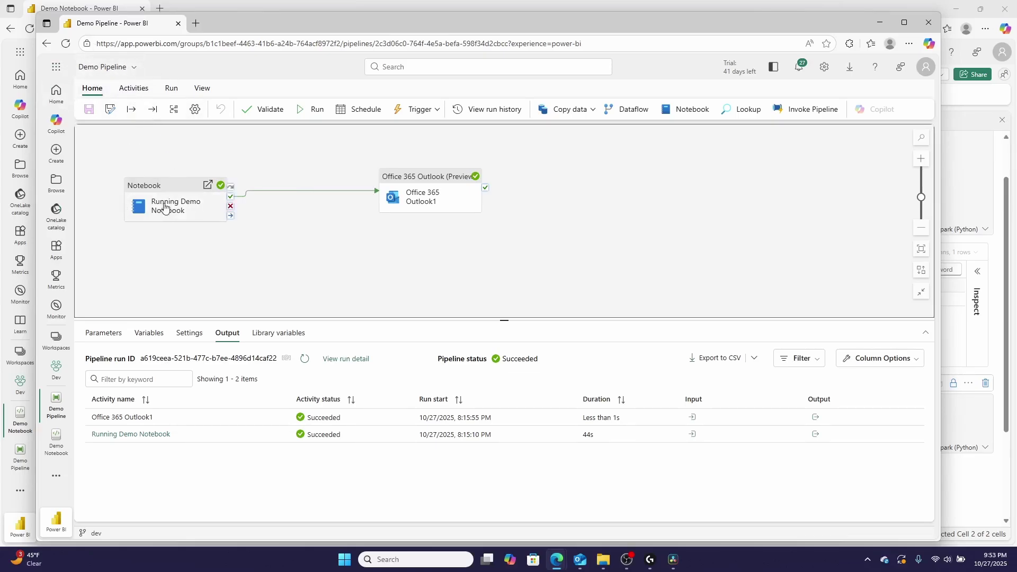
{"action": "left_click_drag", "start_coordinate": [169, 188], "coordinate": [171, 138]}
{"action": "left_click", "coordinate": [137, 93]}
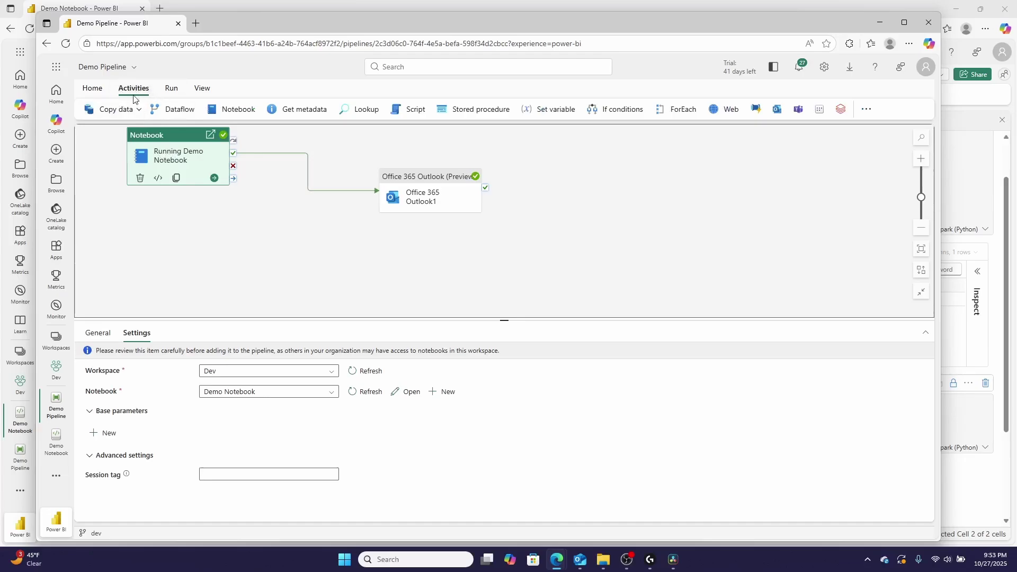
{"action": "left_click", "coordinate": [229, 109]}
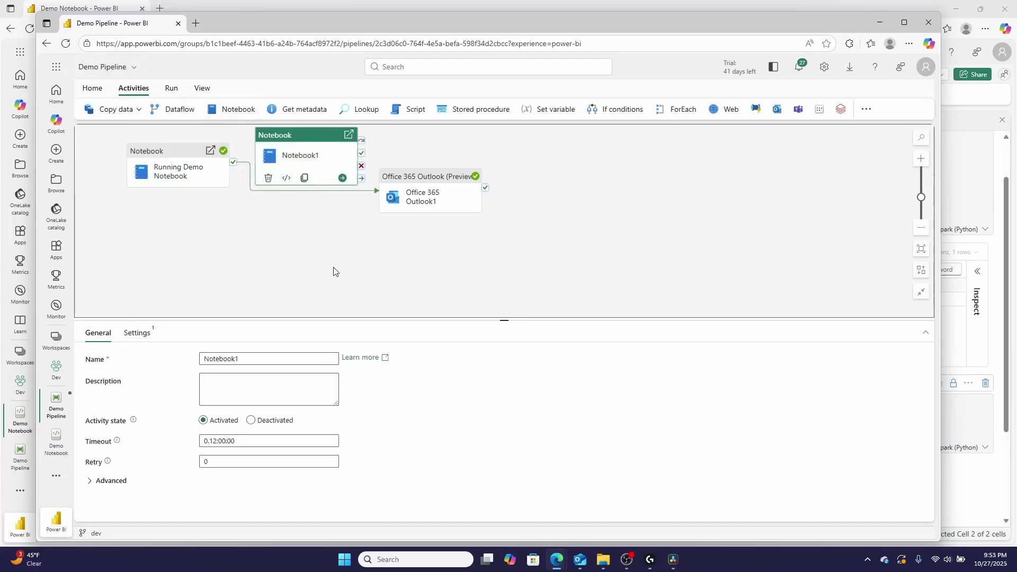
{"action": "left_click_drag", "start_coordinate": [303, 138], "coordinate": [207, 249]}
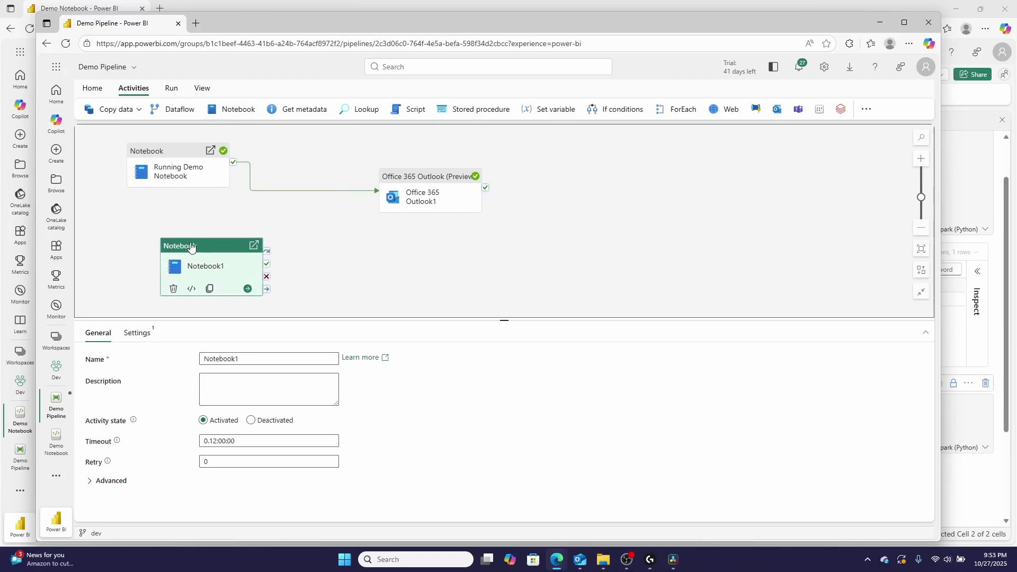
Set Notebook1 to run Demo Notebook and expand its Base parameters
{"action": "left_click", "coordinate": [263, 360]}
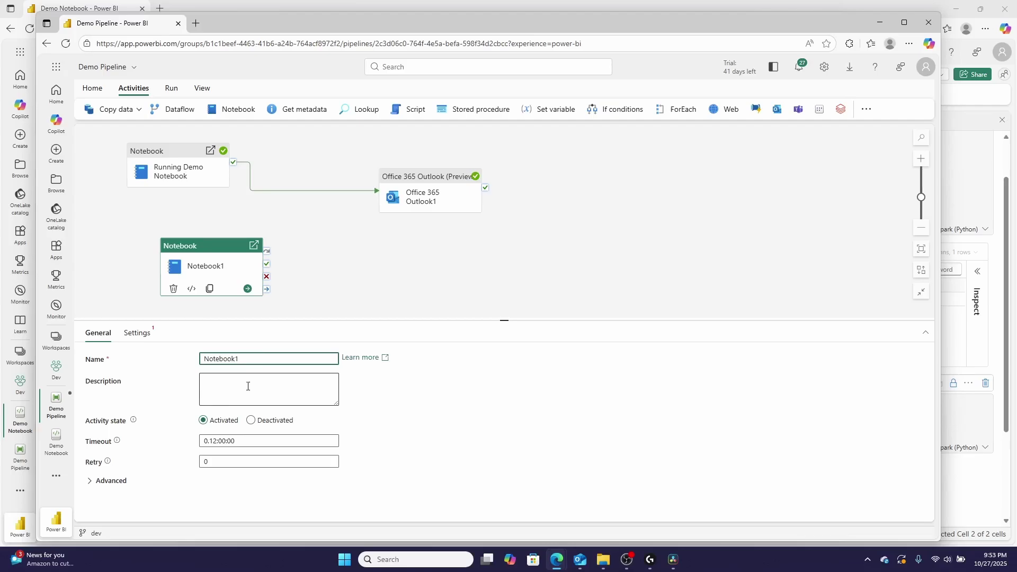
{"action": "left_click", "coordinate": [130, 483]}
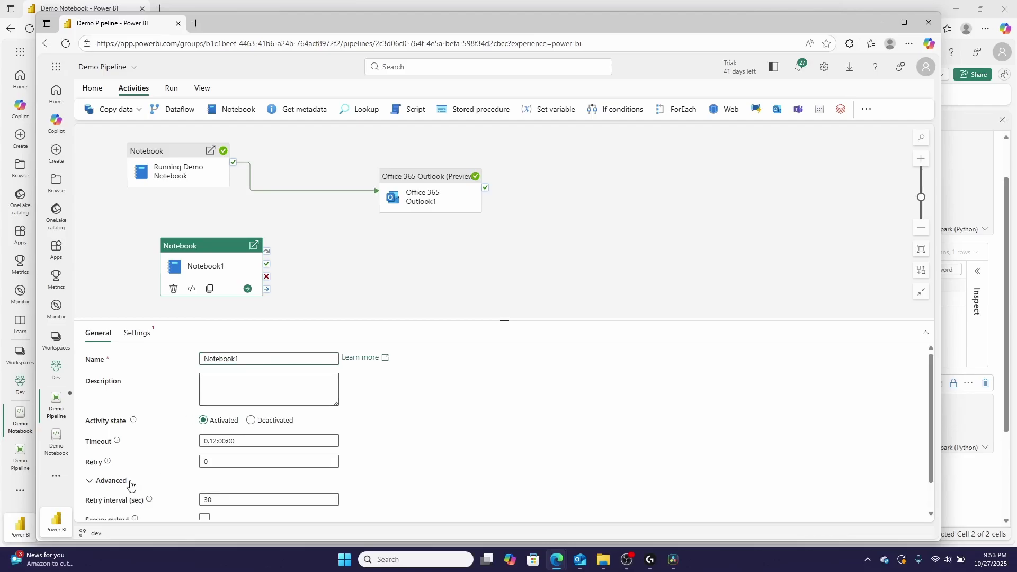
{"action": "left_click", "coordinate": [144, 334]}
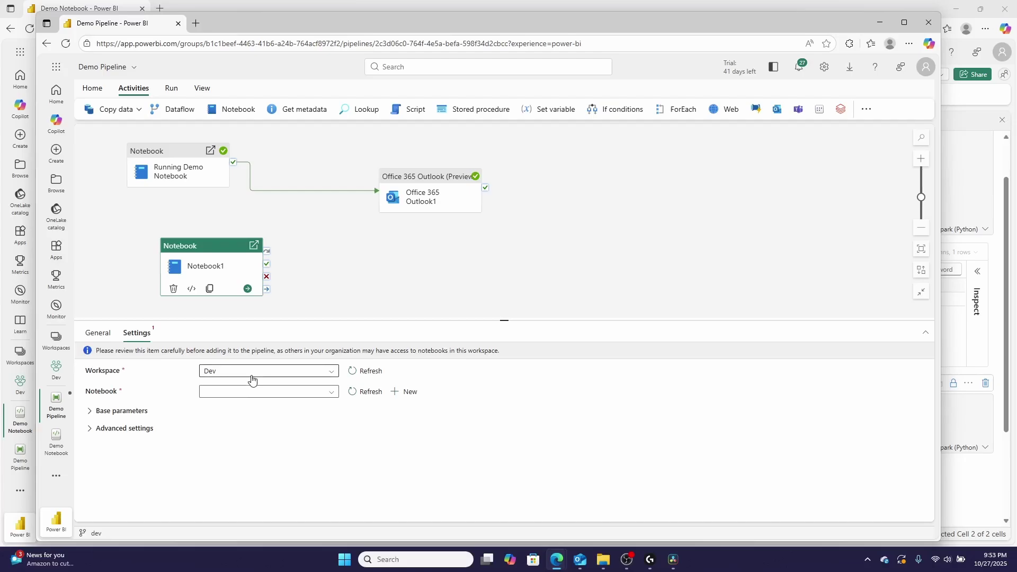
{"action": "left_click", "coordinate": [259, 398]}
{"action": "left_click", "coordinate": [243, 423]}
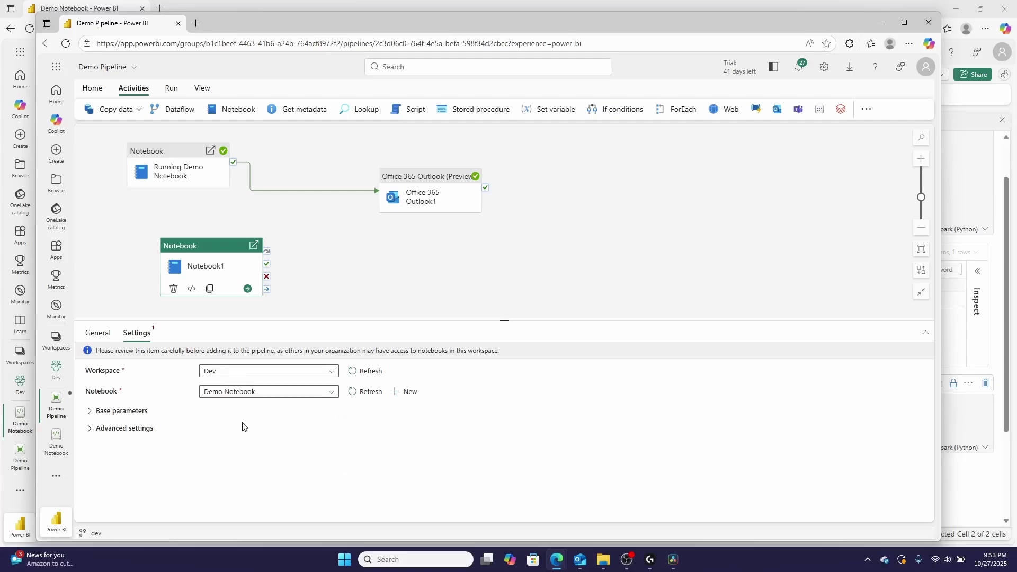
{"action": "left_click", "coordinate": [112, 419]}
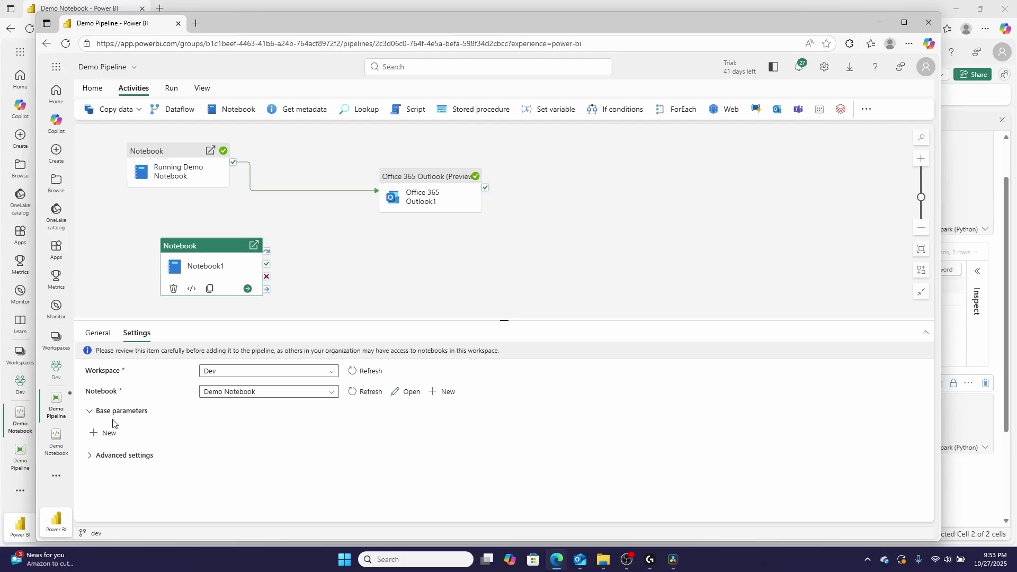
{"action": "left_click", "coordinate": [386, 241]}
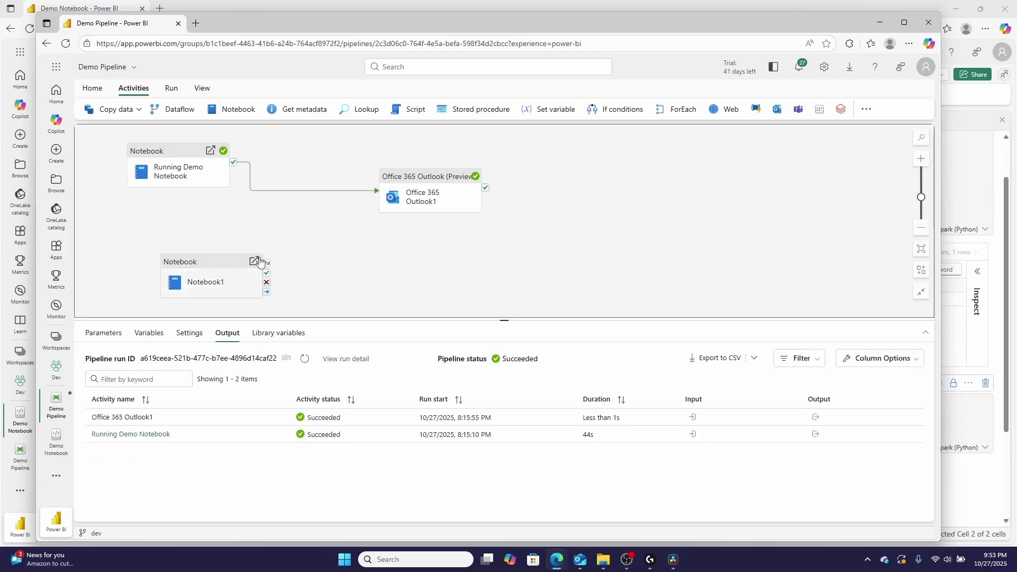
{"action": "left_click", "coordinate": [200, 267]}
{"action": "left_click", "coordinate": [159, 152]}
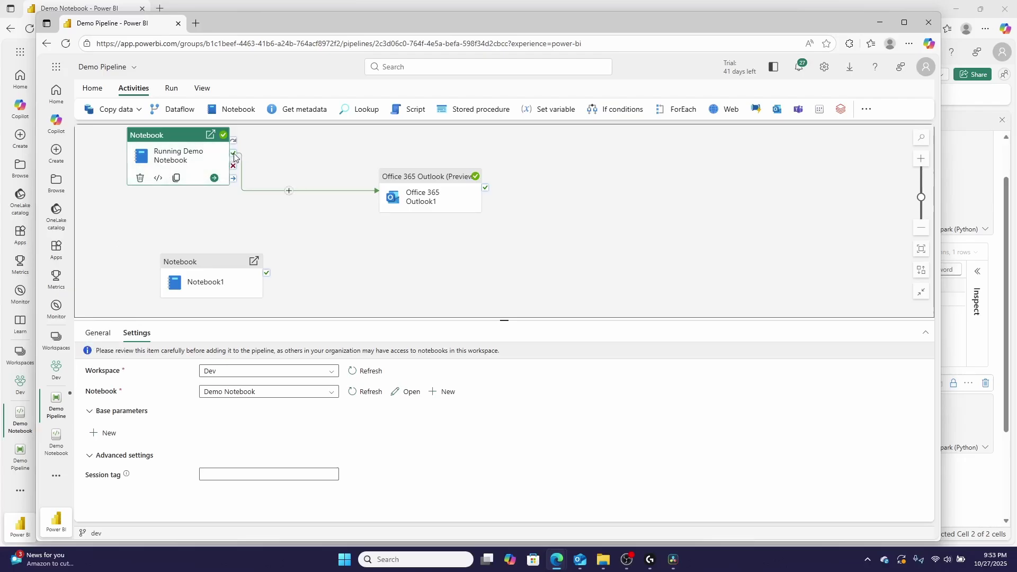
{"action": "left_click", "coordinate": [420, 187]}
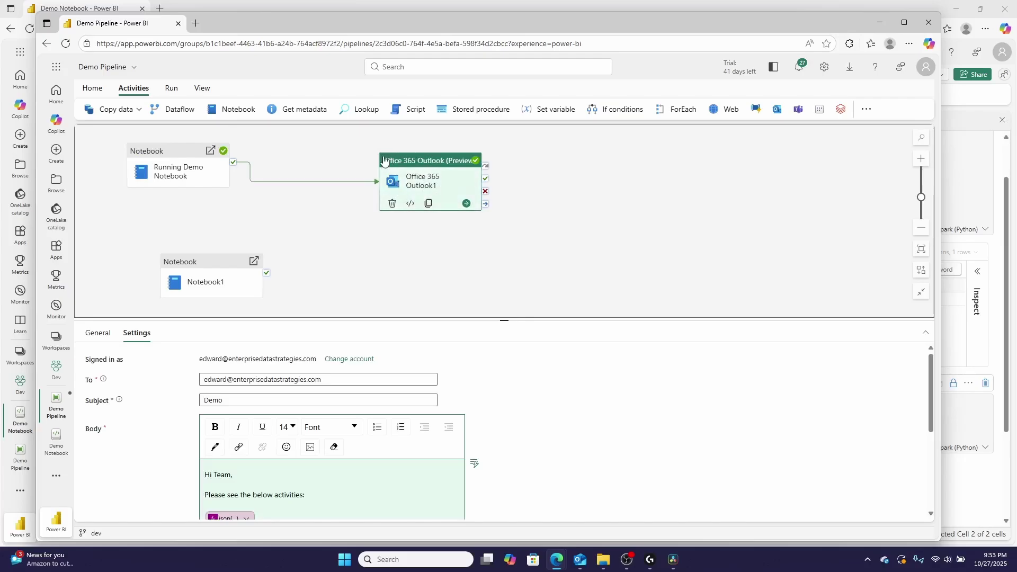
{"action": "left_click", "coordinate": [286, 282]}
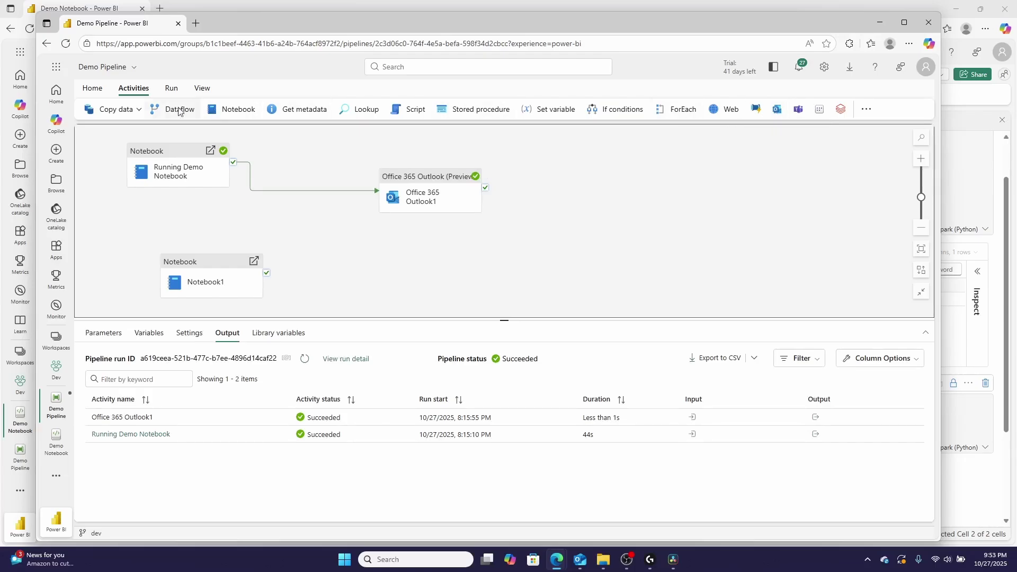
Add Office 365 Outlook2 below Outlook1 and link it from Notebook1's On success output
{"action": "left_click", "coordinate": [776, 109]}
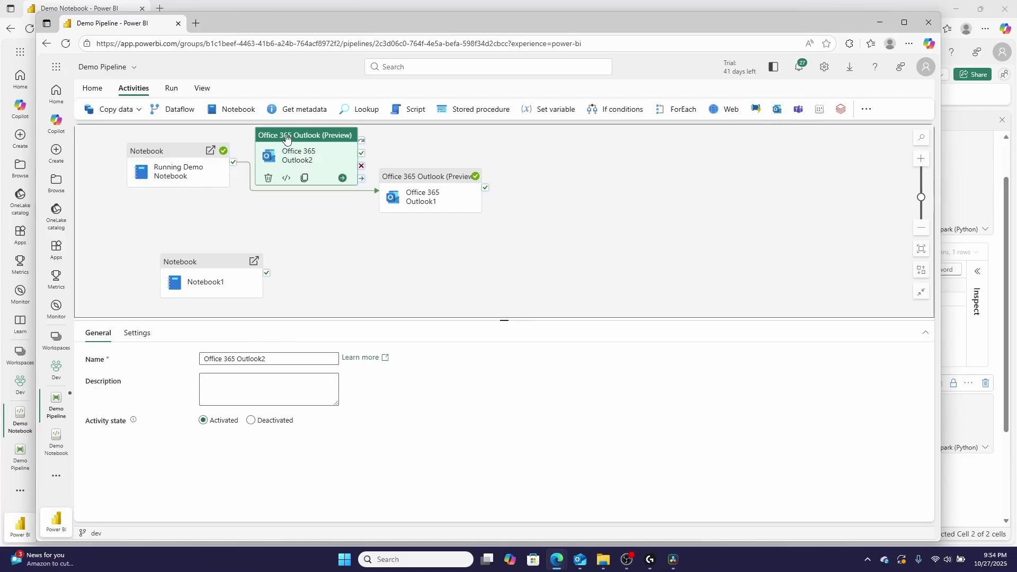
{"action": "left_click_drag", "start_coordinate": [308, 141], "coordinate": [406, 246]}
{"action": "mouse_move", "coordinate": [267, 275]}
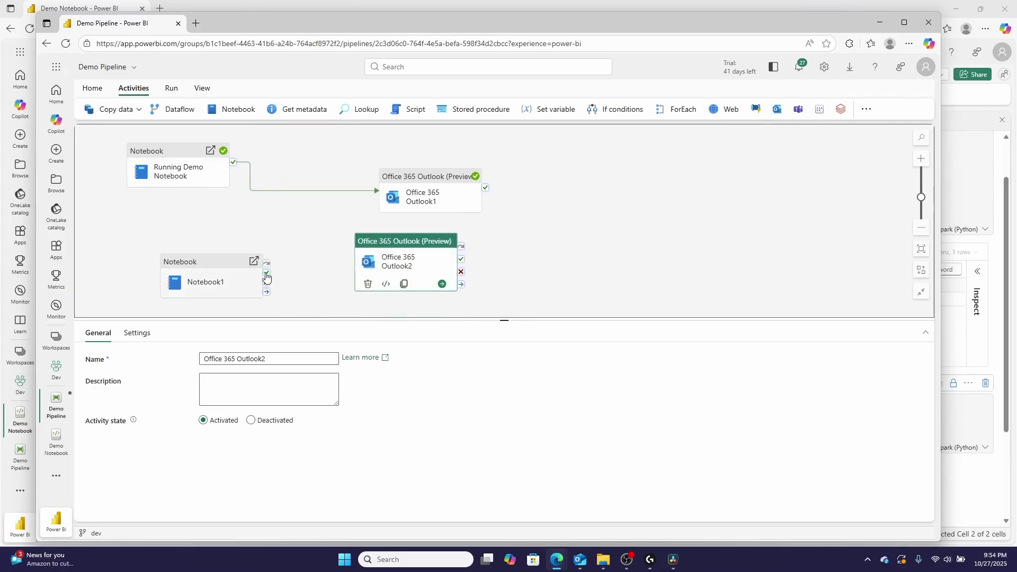
{"action": "left_click_drag", "start_coordinate": [276, 274], "coordinate": [363, 262]}
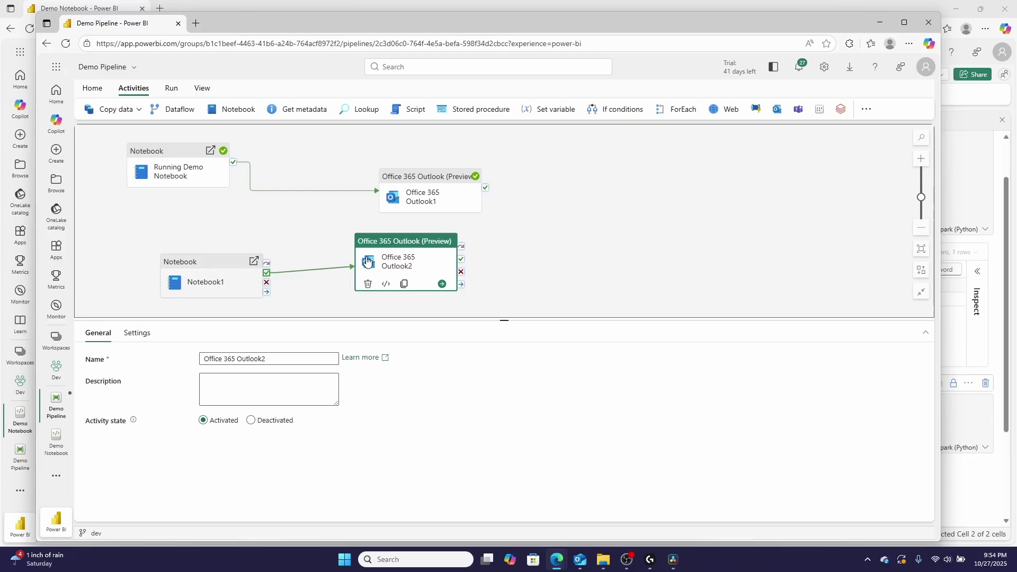
{"action": "left_click_drag", "start_coordinate": [368, 261], "coordinate": [412, 256]}
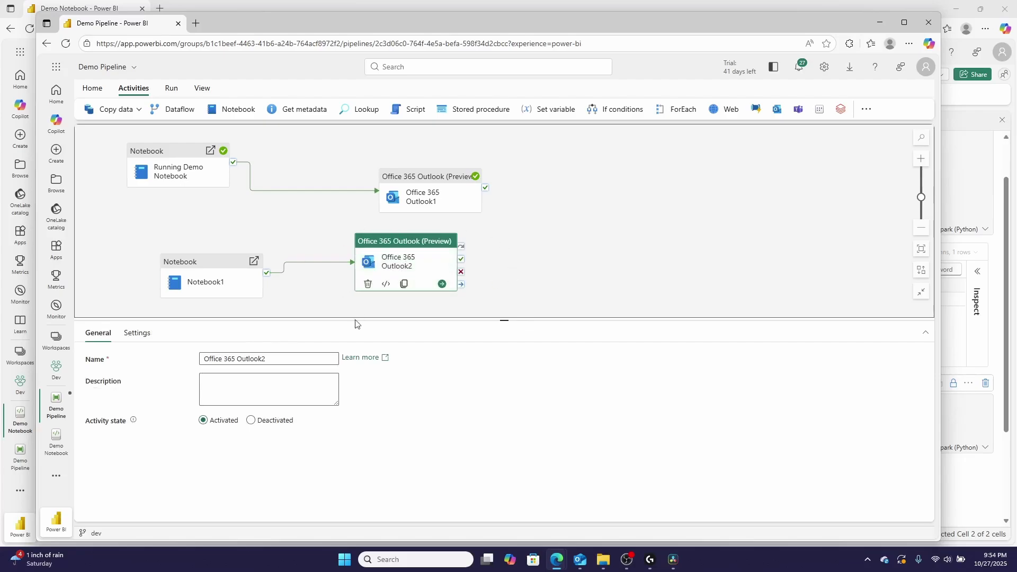
{"action": "left_click", "coordinate": [139, 333]}
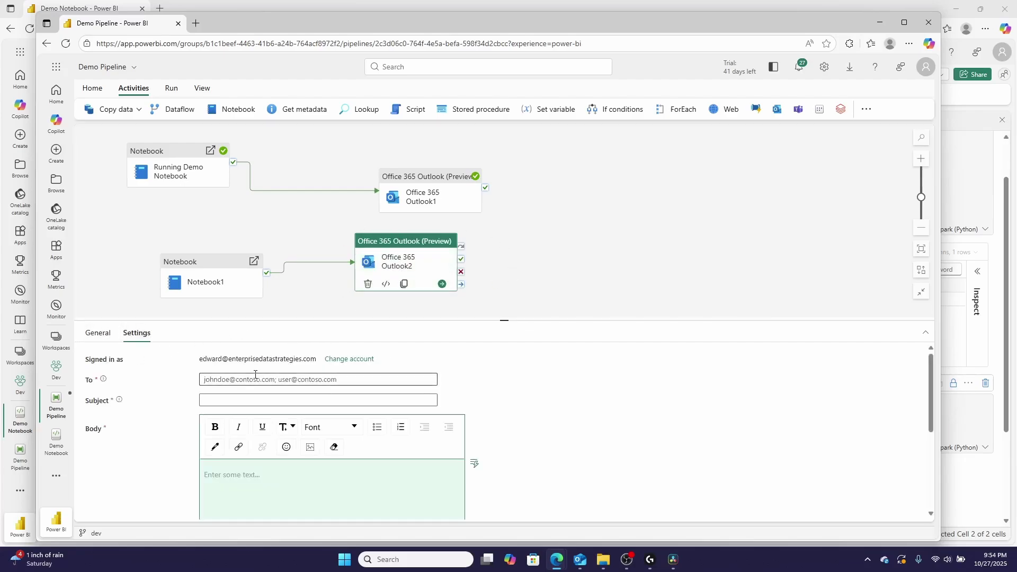
Copy the signed-in account's e-mail address into Outlook2's To field, removing the leading space
{"action": "scroll", "coordinate": [110, 350], "scroll_direction": "down", "scroll_amount": 2}
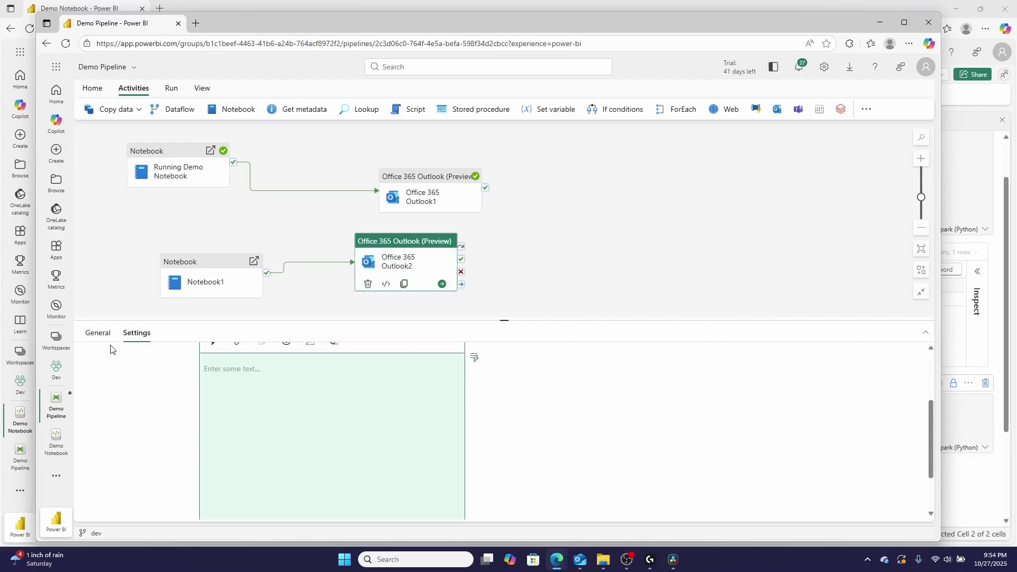
{"action": "scroll", "coordinate": [279, 366], "scroll_direction": "up", "scroll_amount": 2}
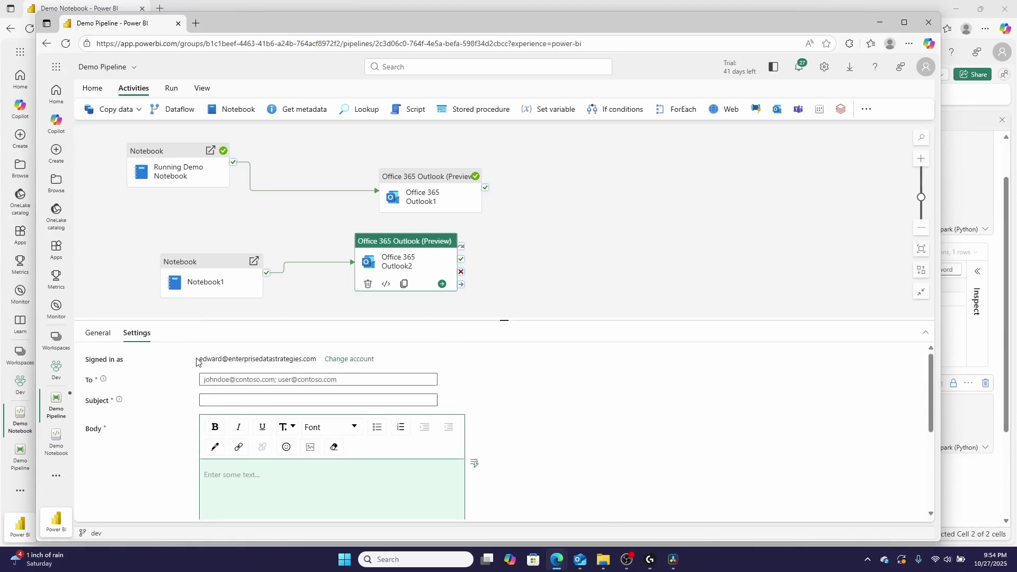
{"action": "left_click_drag", "start_coordinate": [195, 362], "coordinate": [314, 360]}
{"action": "left_click", "coordinate": [259, 379]}
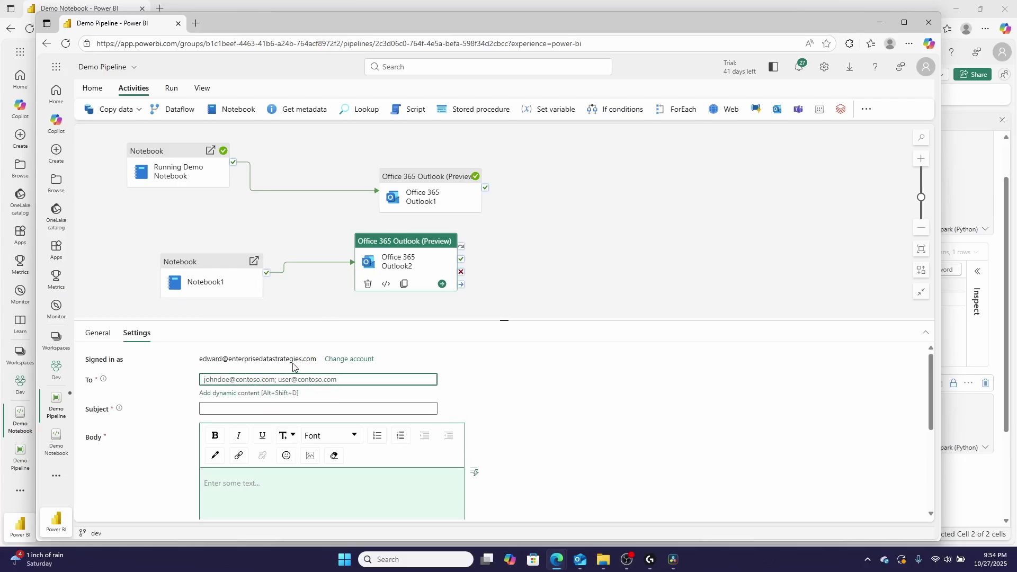
{"action": "left_click_drag", "start_coordinate": [317, 363], "coordinate": [197, 362]}
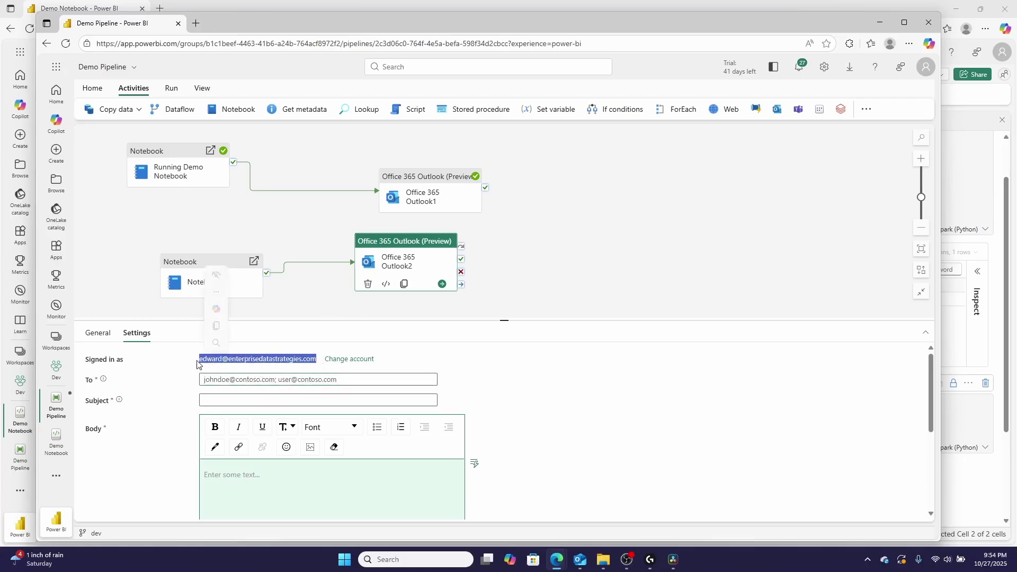
{"action": "key", "text": "ctrl+c"}
{"action": "left_click", "coordinate": [222, 379]}
{"action": "key", "text": "ctrl+v"}
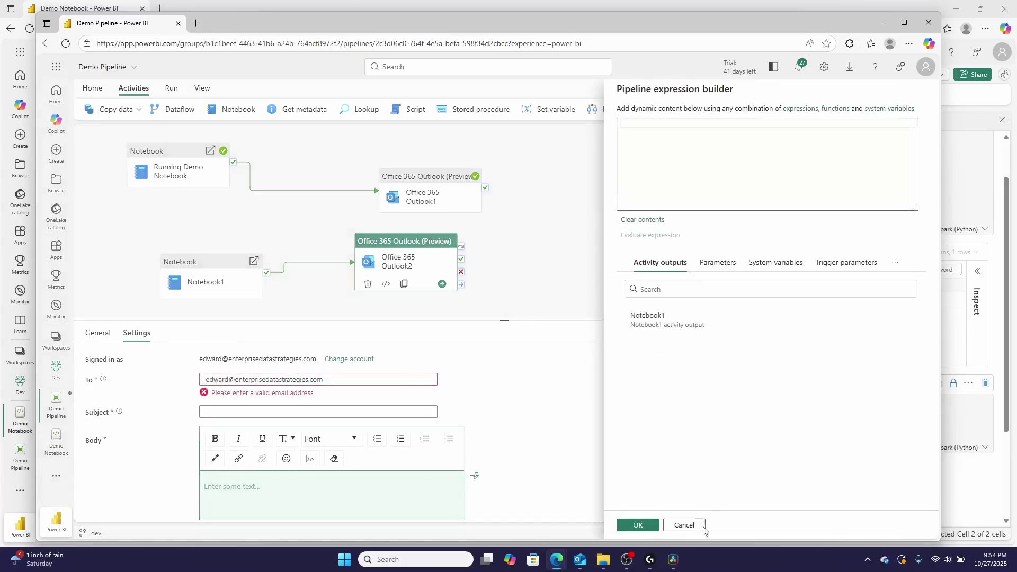
{"action": "left_click", "coordinate": [704, 529]}
{"action": "left_click", "coordinate": [209, 379]}
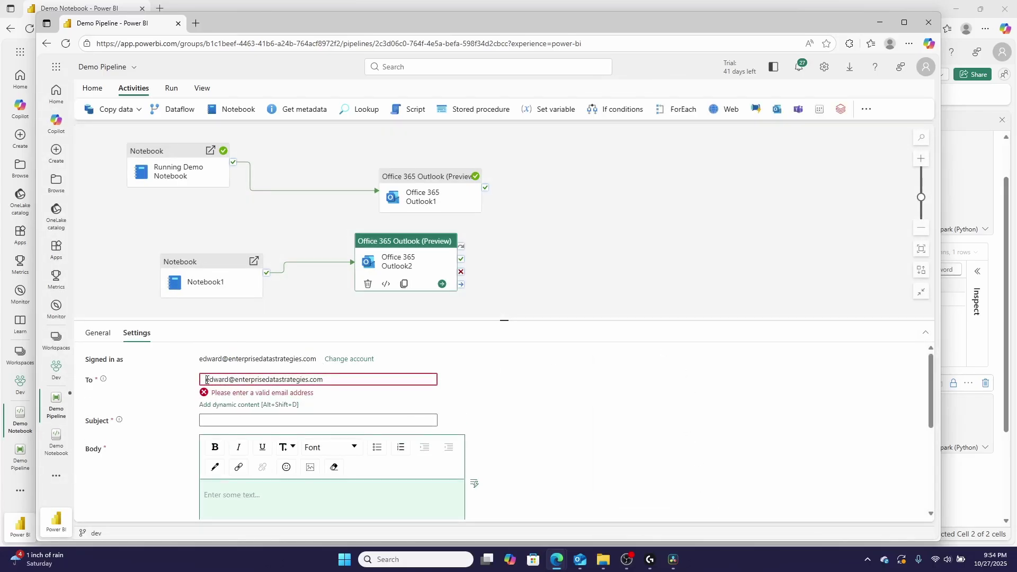
{"action": "key", "text": "BackSpace"}
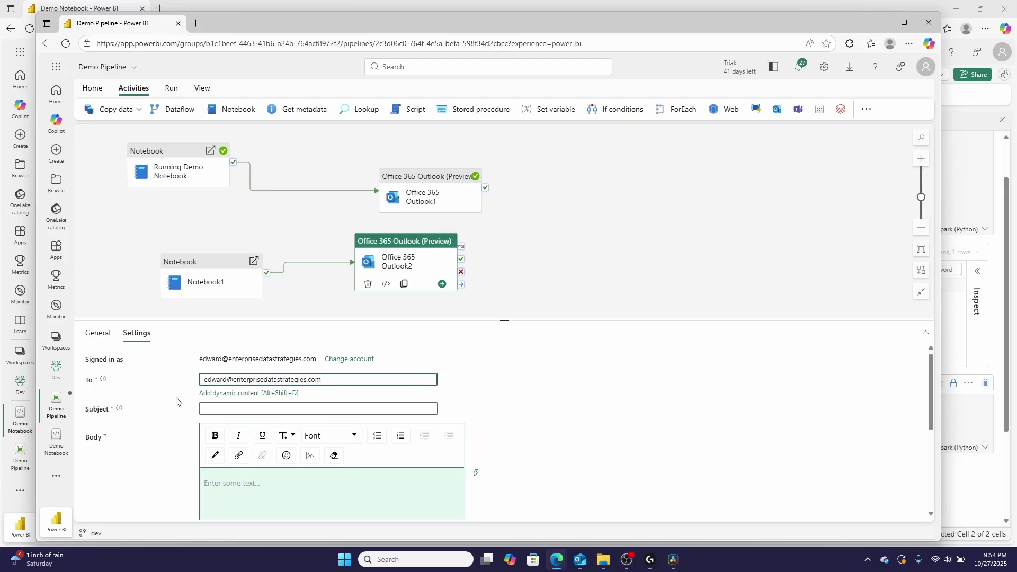
Start on the Subject field, dismissing the expression builder that pops up
{"action": "left_click", "coordinate": [202, 401]}
{"action": "left_click", "coordinate": [276, 413]}
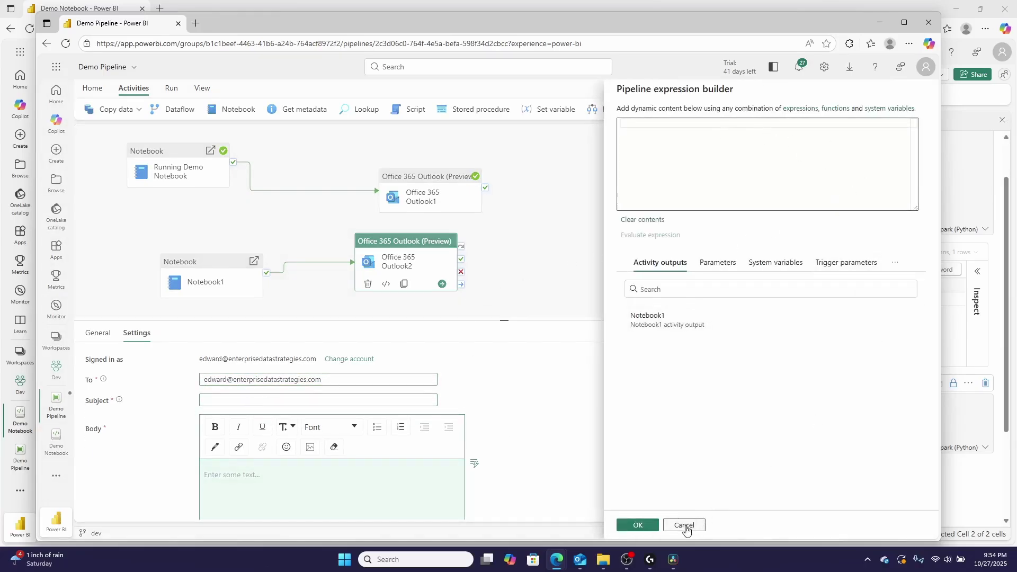
{"action": "left_click", "coordinate": [684, 526]}
{"action": "left_click", "coordinate": [334, 400]}
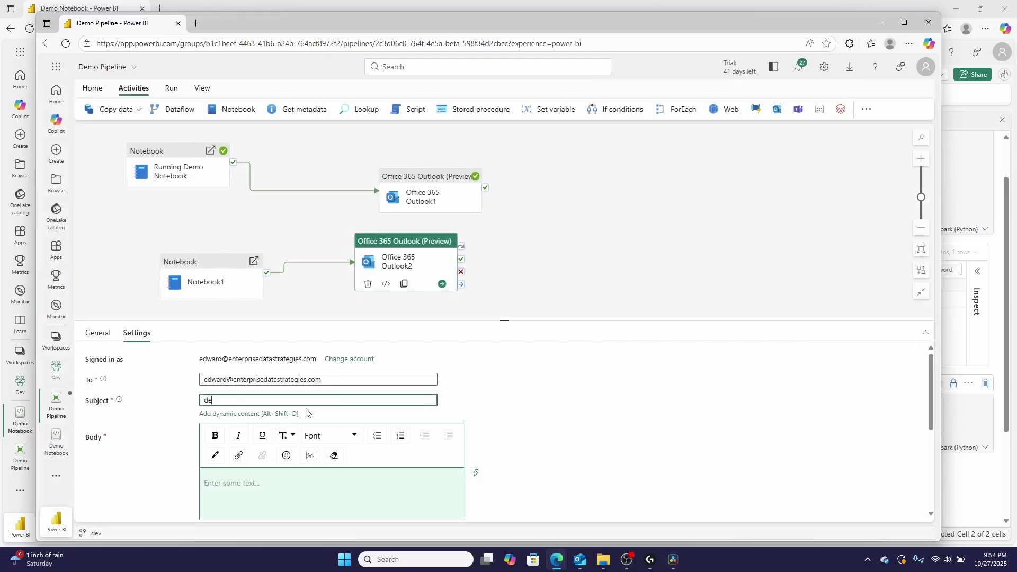
Insert Notebook1's activity output into the Outlook2 Body from the dynamic content list
{"action": "scroll", "coordinate": [625, 448], "scroll_direction": "down", "scroll_amount": 3}
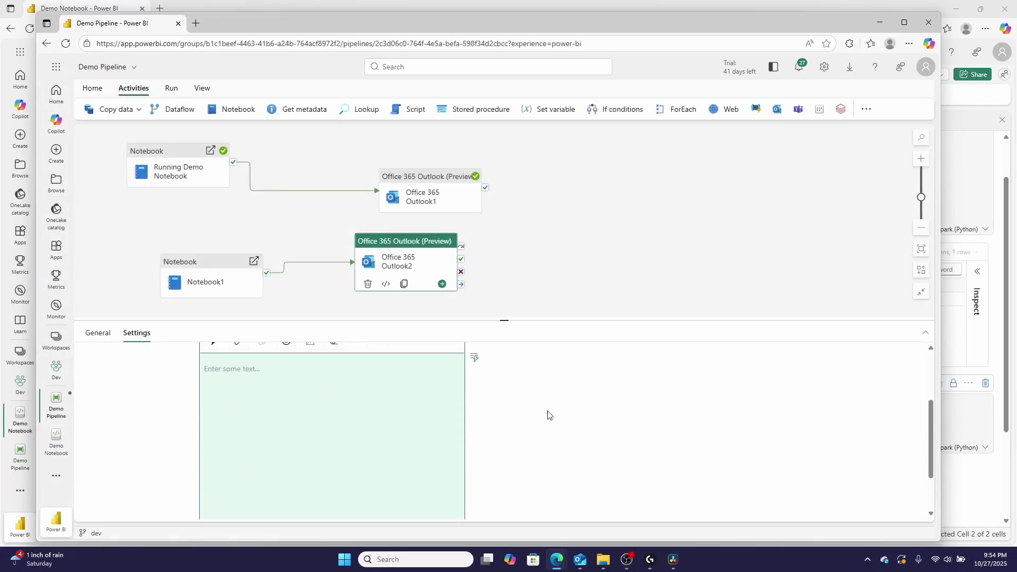
{"action": "scroll", "coordinate": [269, 389], "scroll_direction": "down", "scroll_amount": 2}
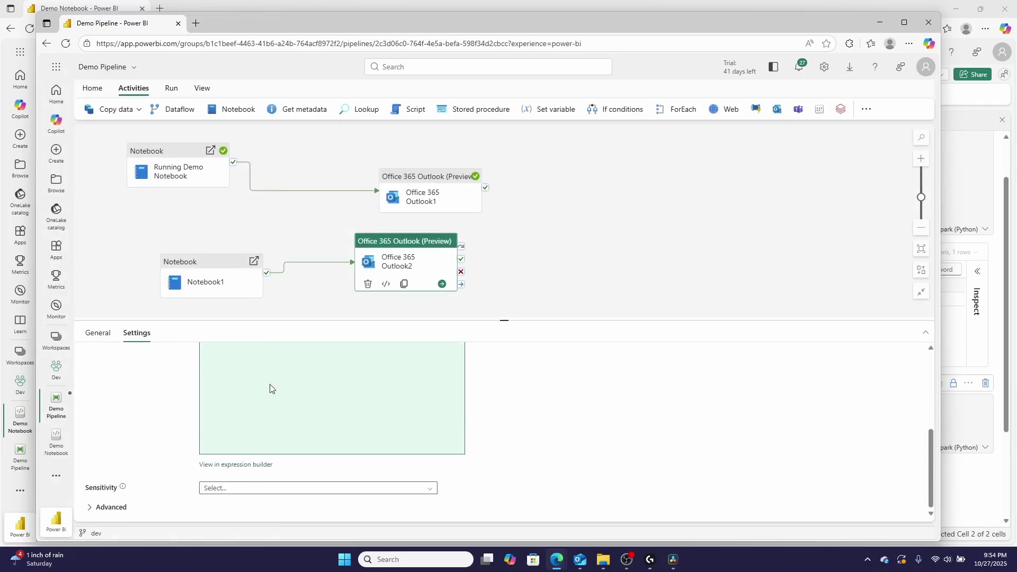
{"action": "scroll", "coordinate": [393, 433], "scroll_direction": "up", "scroll_amount": 5}
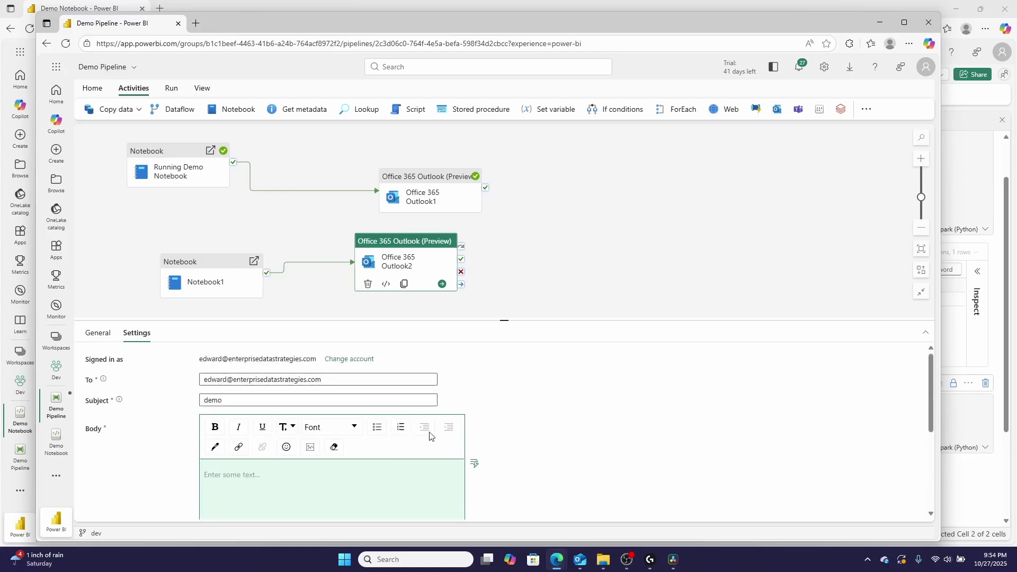
{"action": "left_click", "coordinate": [474, 466]}
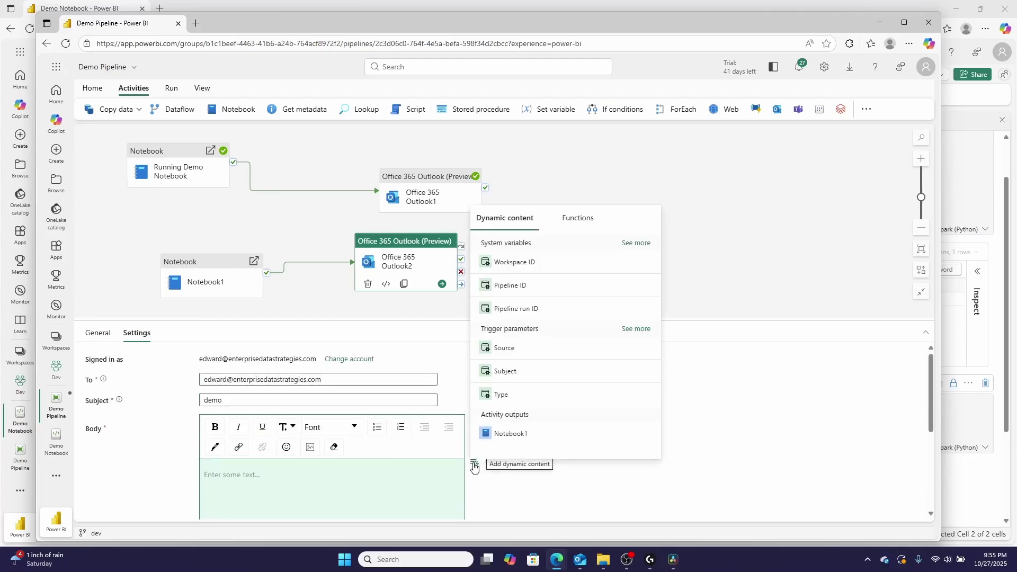
{"action": "left_click", "coordinate": [503, 437]}
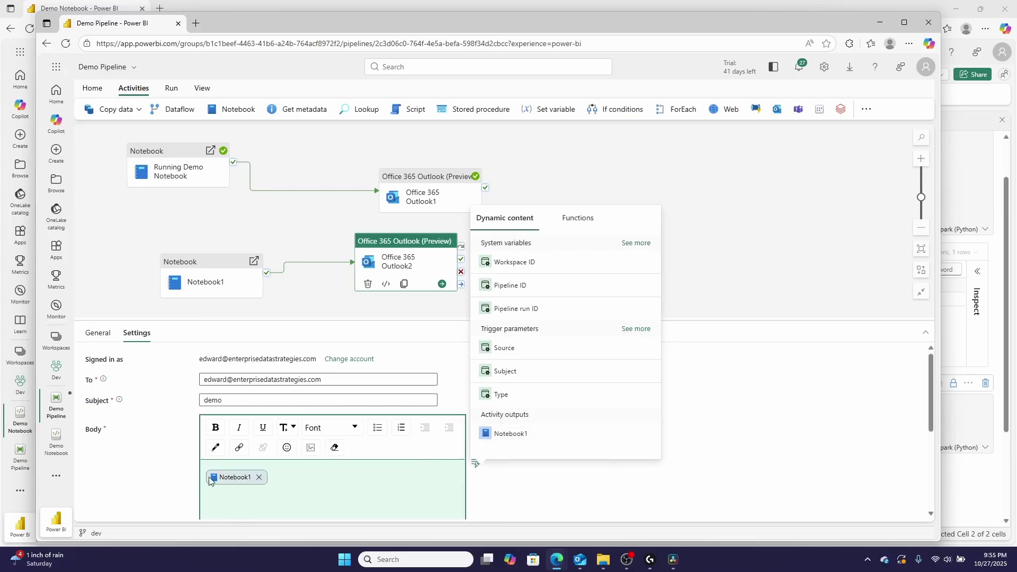
{"action": "left_click", "coordinate": [526, 494]}
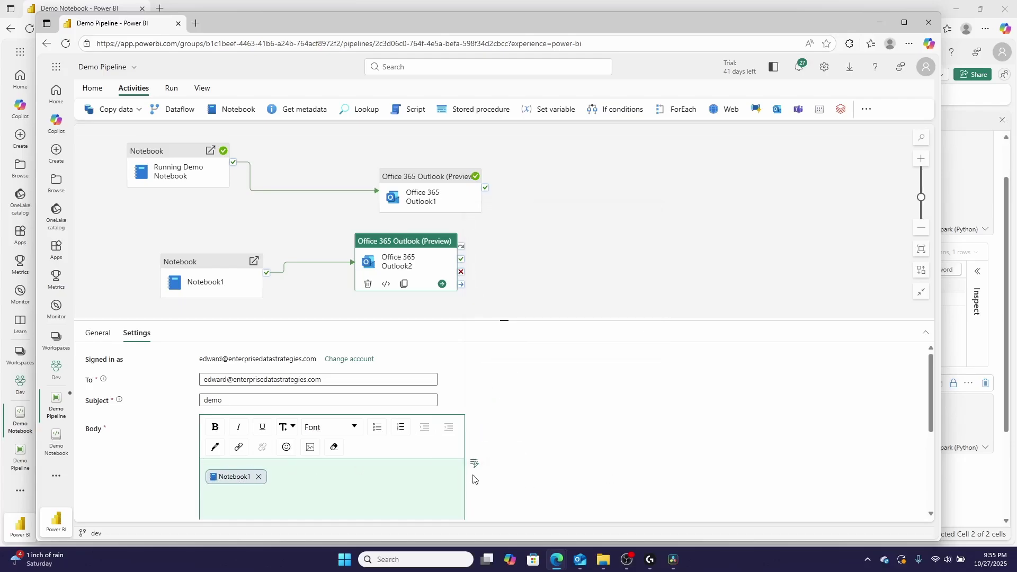
{"action": "scroll", "coordinate": [543, 424], "scroll_direction": "down", "scroll_amount": 3}
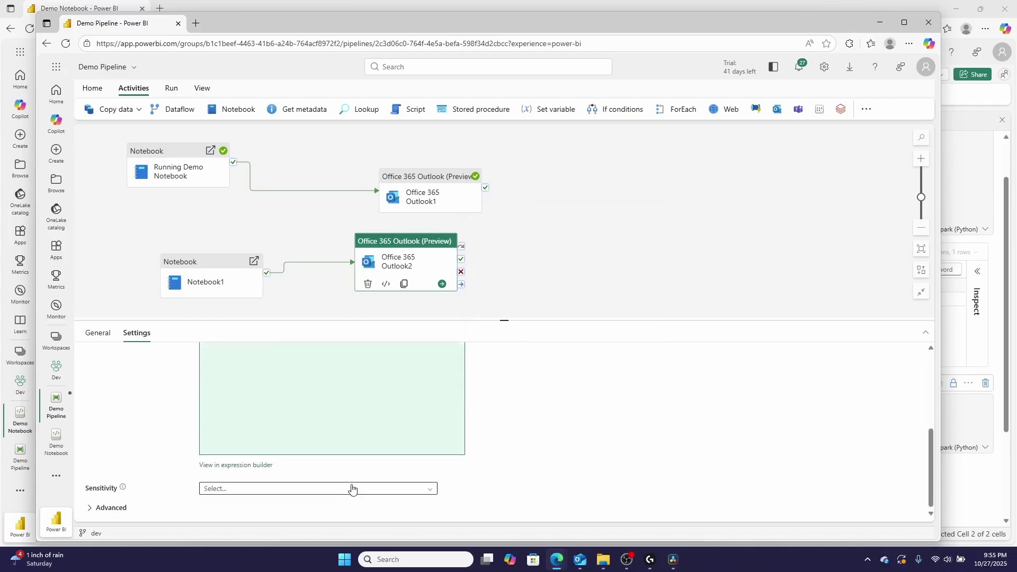
{"action": "scroll", "coordinate": [546, 432], "scroll_direction": "up", "scroll_amount": 3}
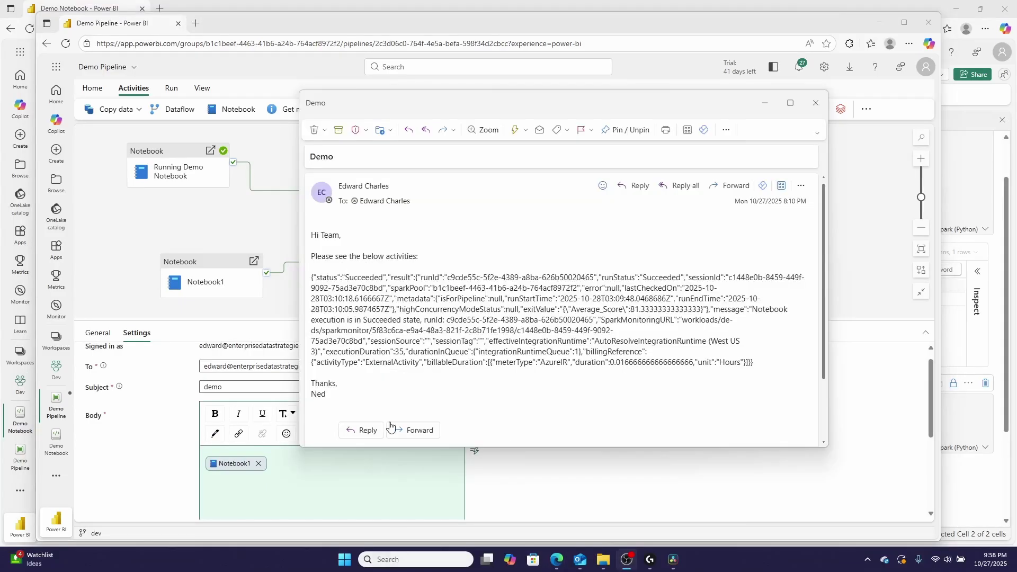
Open the earlier Demo email and select the exitValue holding Average_Score in its JSON
{"action": "left_click", "coordinate": [317, 288]}
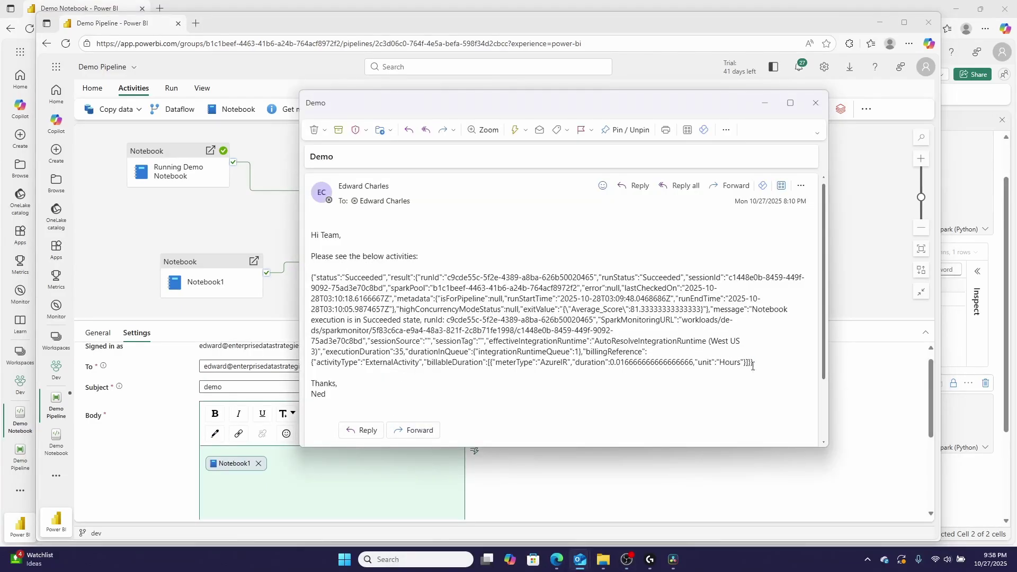
{"action": "left_click_drag", "start_coordinate": [753, 366], "coordinate": [300, 275]}
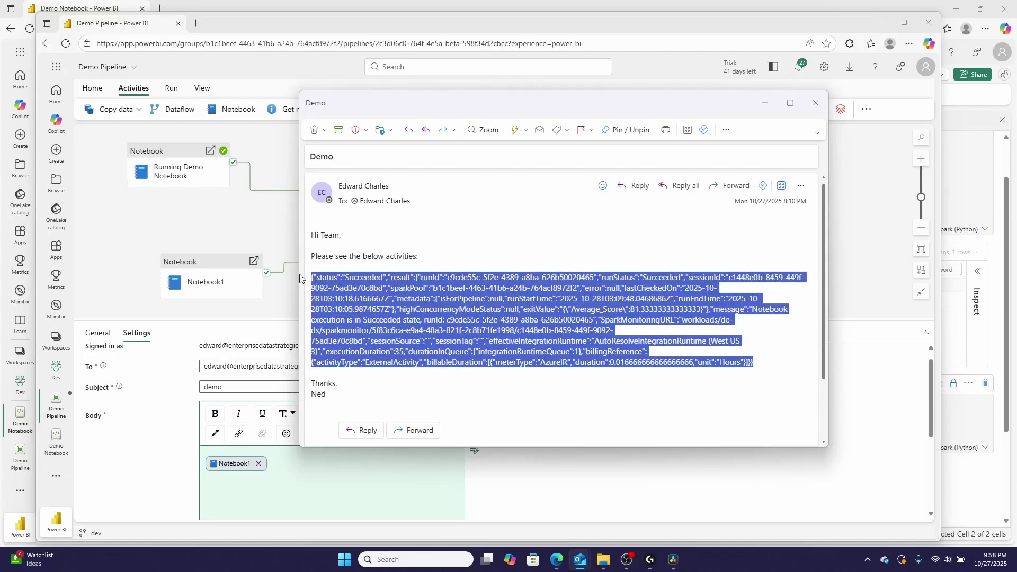
{"action": "left_click", "coordinate": [620, 374]}
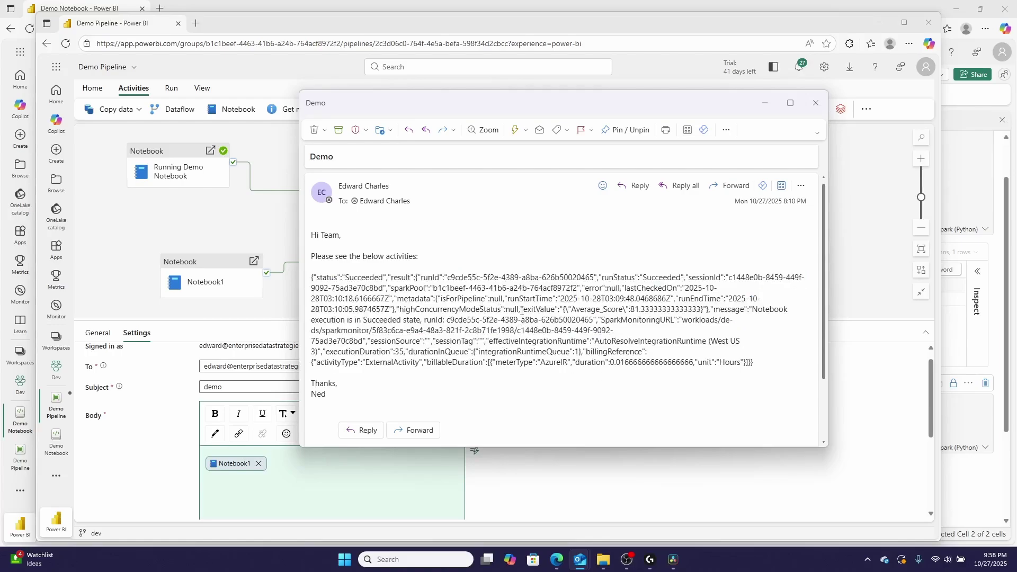
{"action": "left_click_drag", "start_coordinate": [521, 312], "coordinate": [709, 313]}
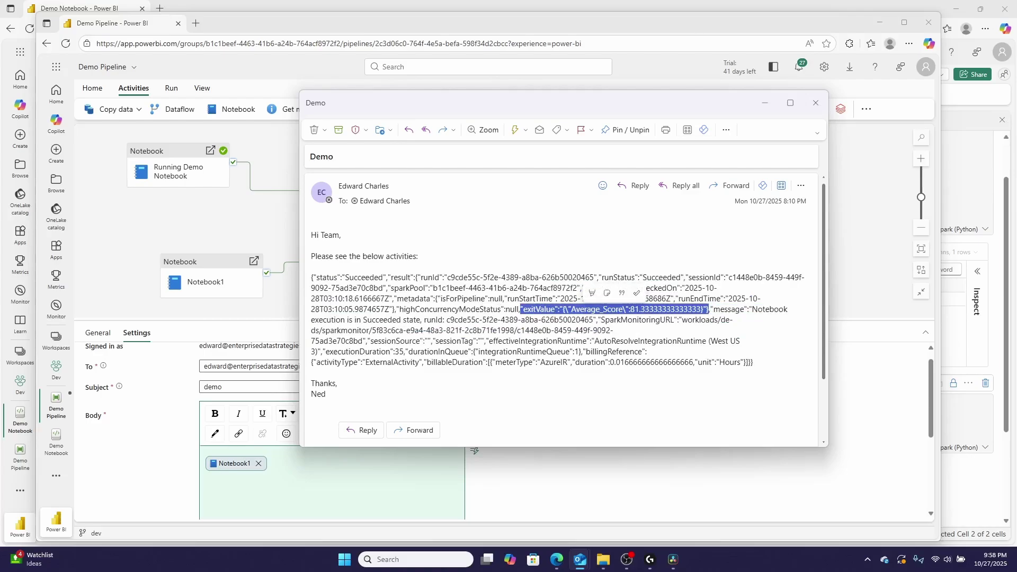
Append .result.exitValue to the Notebook1 output reference in the Body expression
{"action": "left_click", "coordinate": [503, 473]}
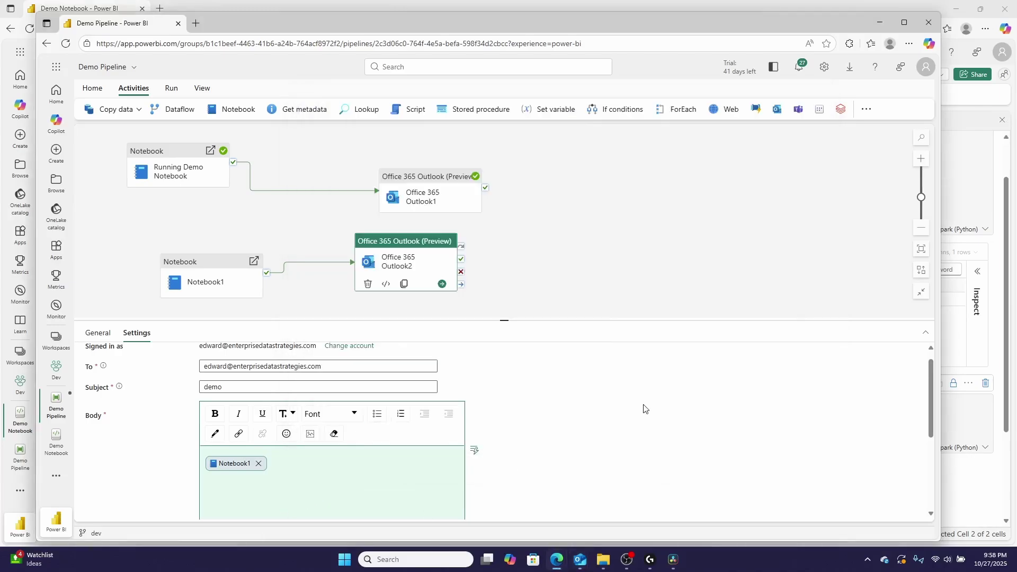
{"action": "scroll", "coordinate": [644, 408], "scroll_direction": "down", "scroll_amount": 5}
{"action": "left_click", "coordinate": [235, 465]}
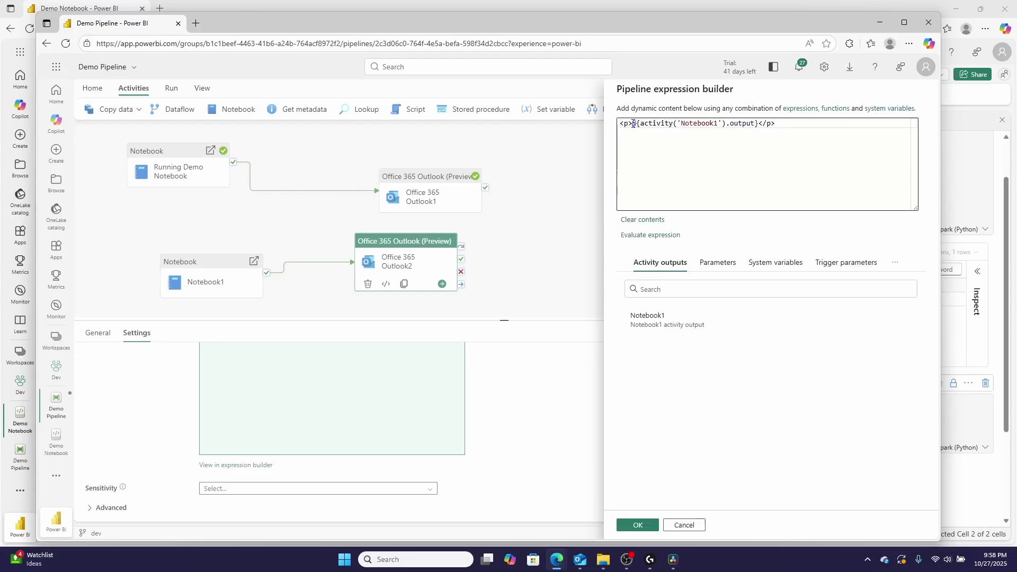
{"action": "left_click_drag", "start_coordinate": [632, 123], "coordinate": [750, 127]}
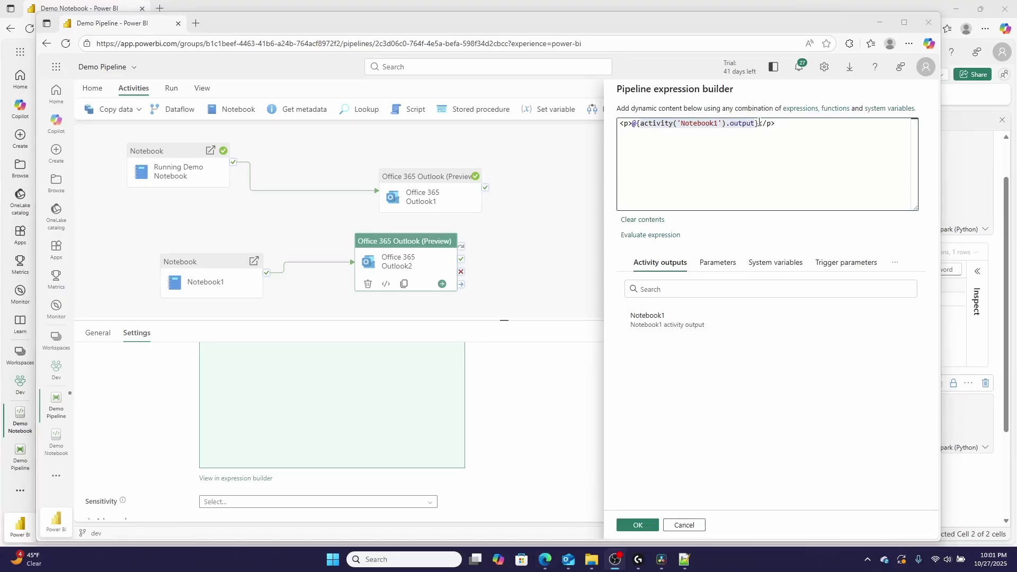
{"action": "left_click", "coordinate": [754, 124]}
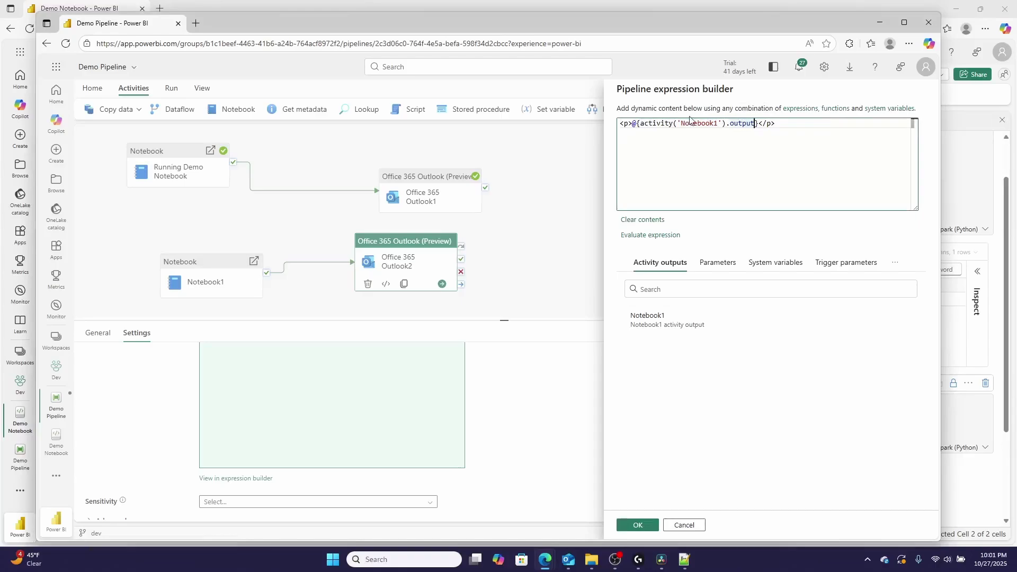
{"action": "type", "text": ".result.e"}
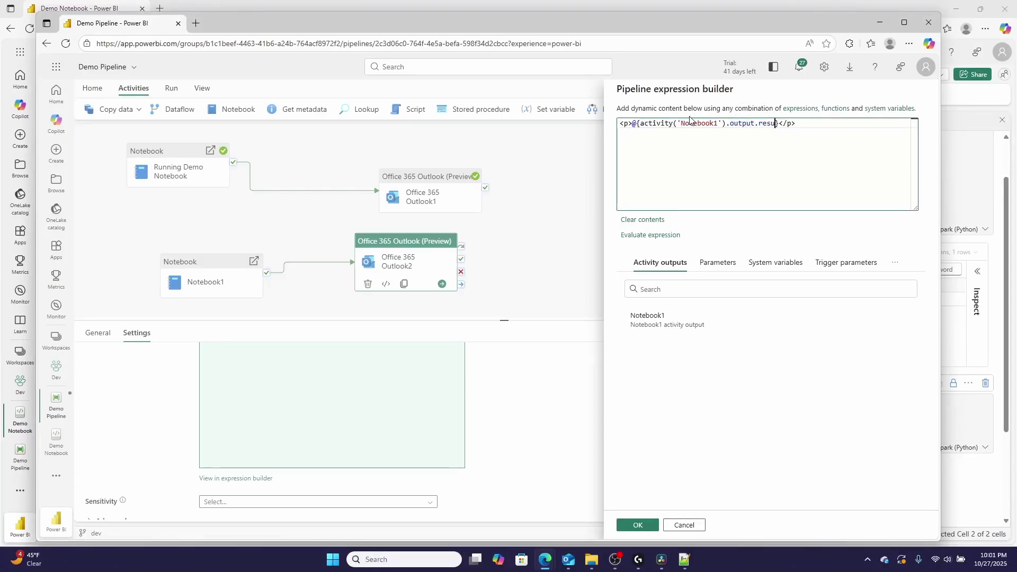
{"action": "type", "text": "xitV"}
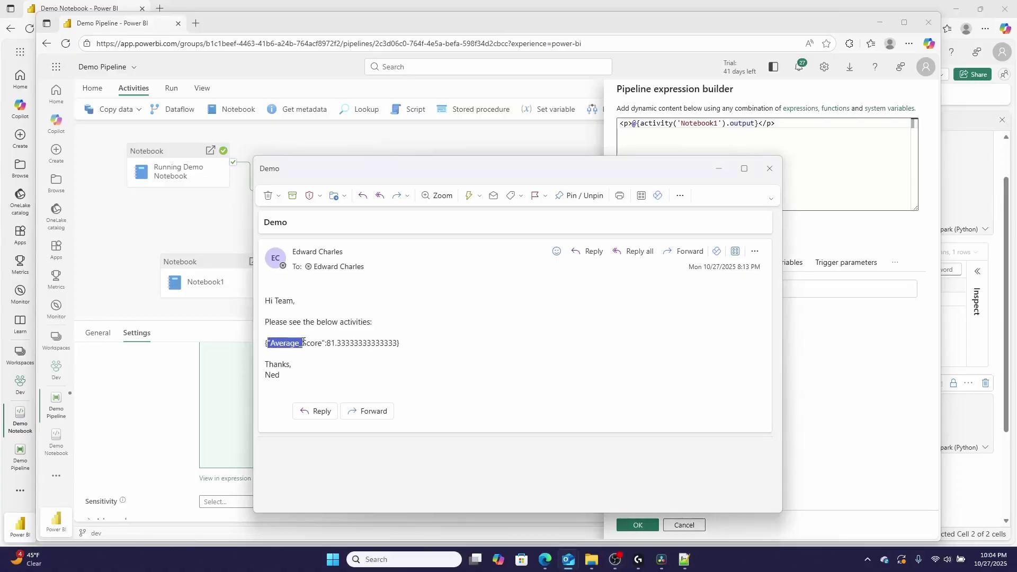
Select the 81.33333333333333 Average_Score number in the newer Demo email
{"action": "left_click", "coordinate": [391, 345]}
{"action": "left_click_drag", "start_coordinate": [395, 343], "coordinate": [332, 347]}
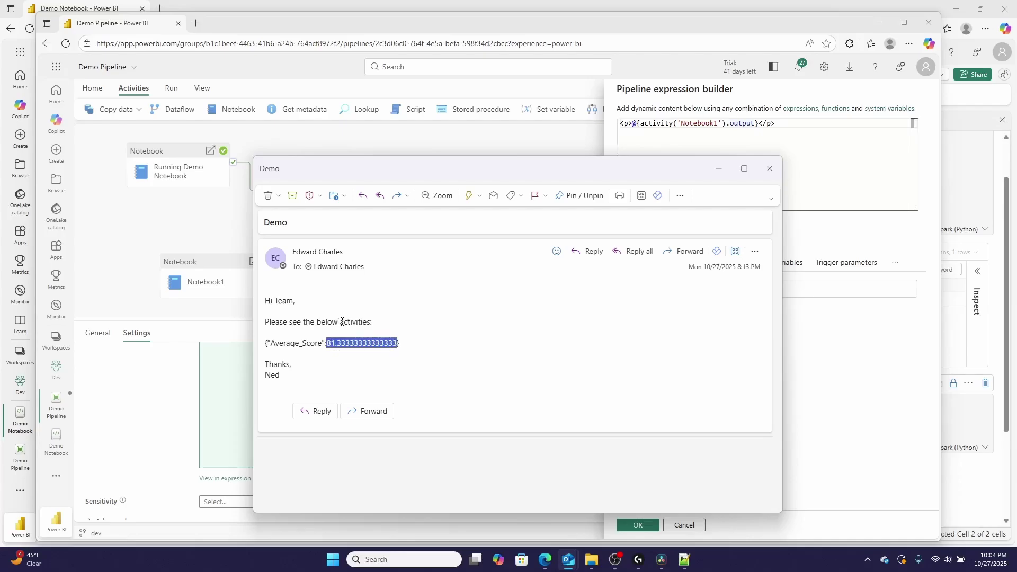
Set the email body to @{json(activity('Notebook1').output.result.exitValue).Average_Score} and confirm it
{"action": "left_click", "coordinate": [771, 133]}
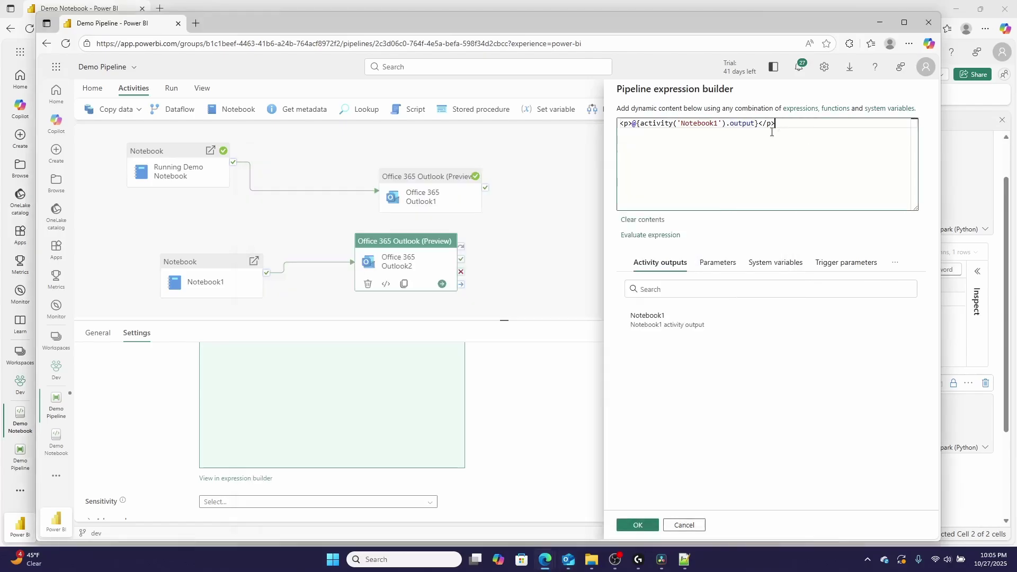
{"action": "left_click", "coordinate": [751, 124]}
{"action": "left_click", "coordinate": [796, 136]}
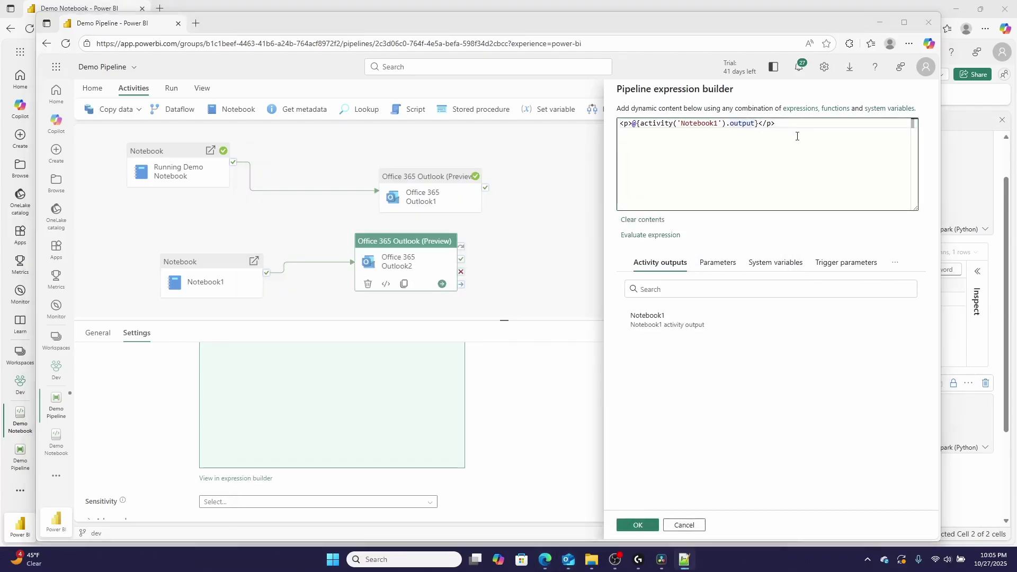
{"action": "left_click", "coordinate": [761, 123]}
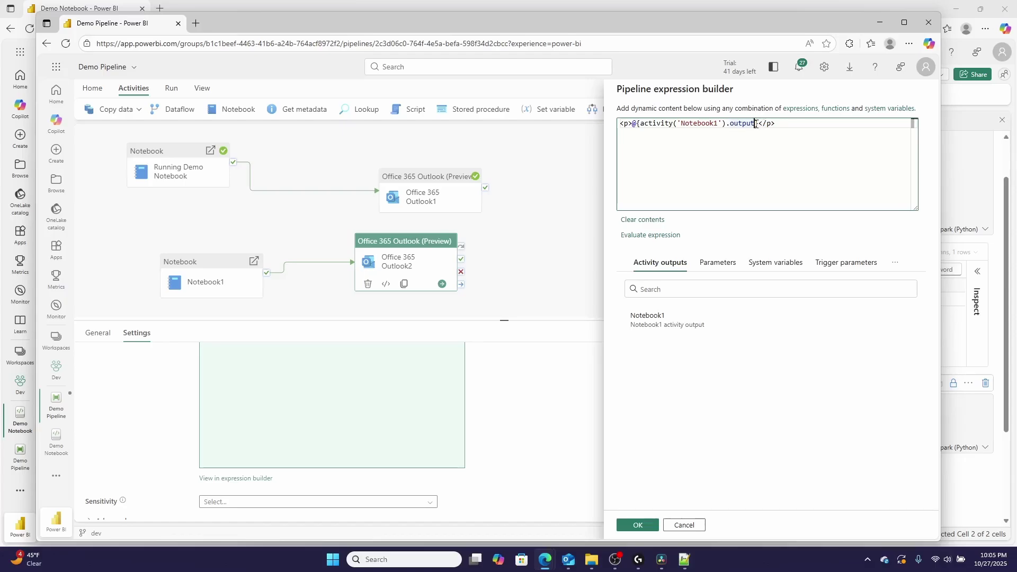
{"action": "type", "text": ".result.exitValue"}
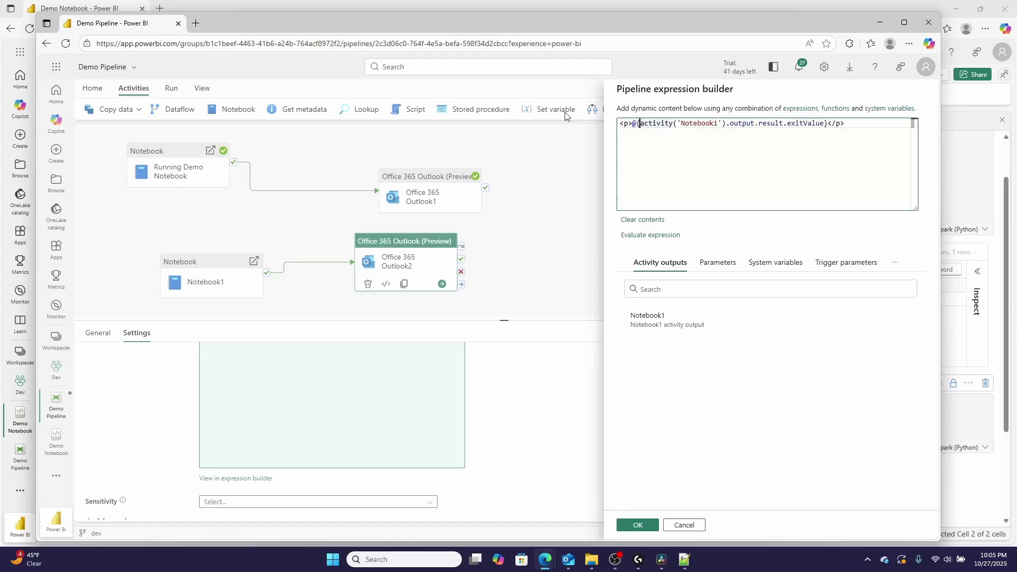
{"action": "type", "text": "json("}
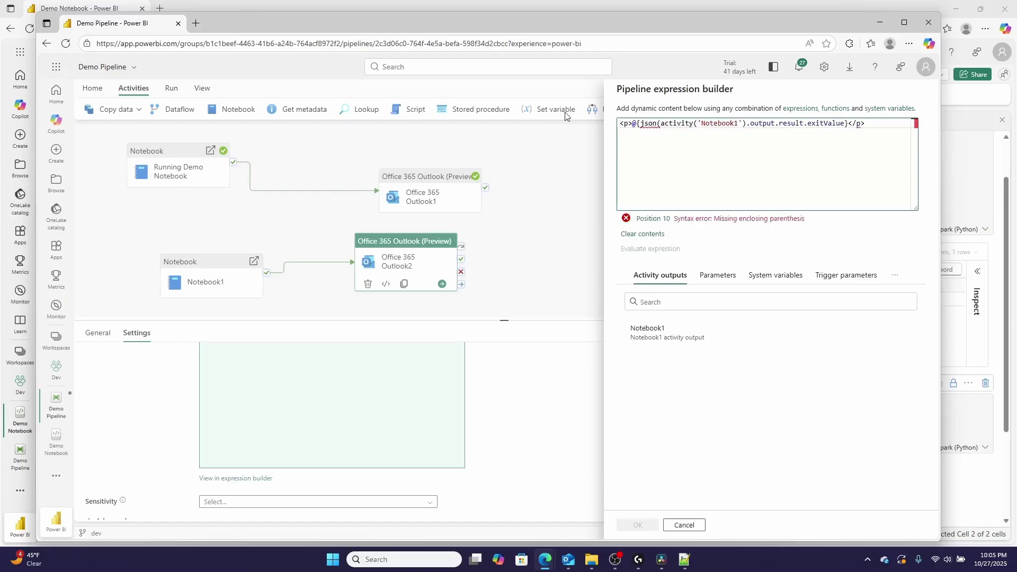
{"action": "left_click", "coordinate": [845, 123]}
{"action": "type", "text": ").Ave"}
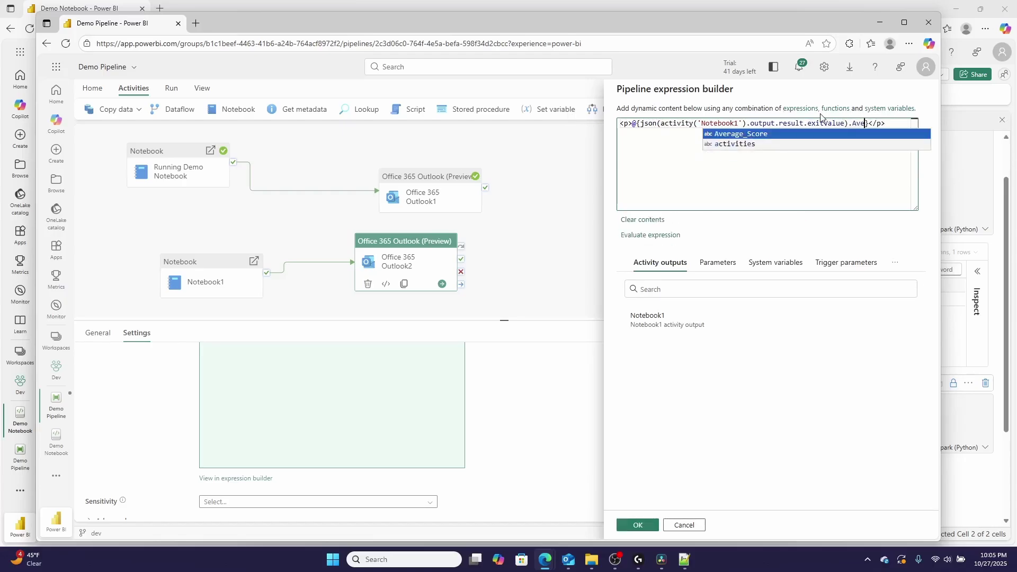
{"action": "type", "text": "rage_Score"}
{"action": "key", "text": "Tab"}
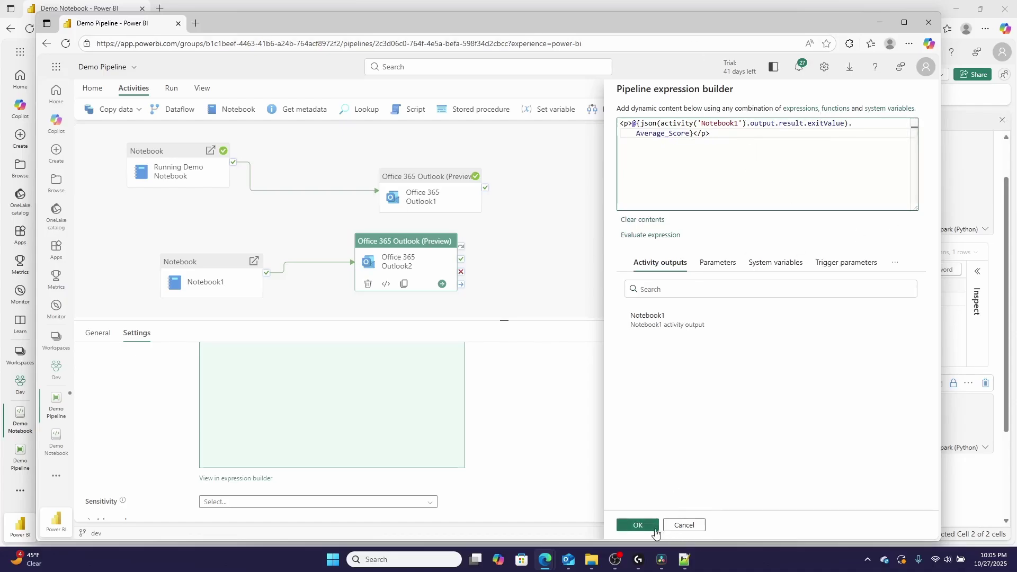
{"action": "left_click", "coordinate": [638, 525]}
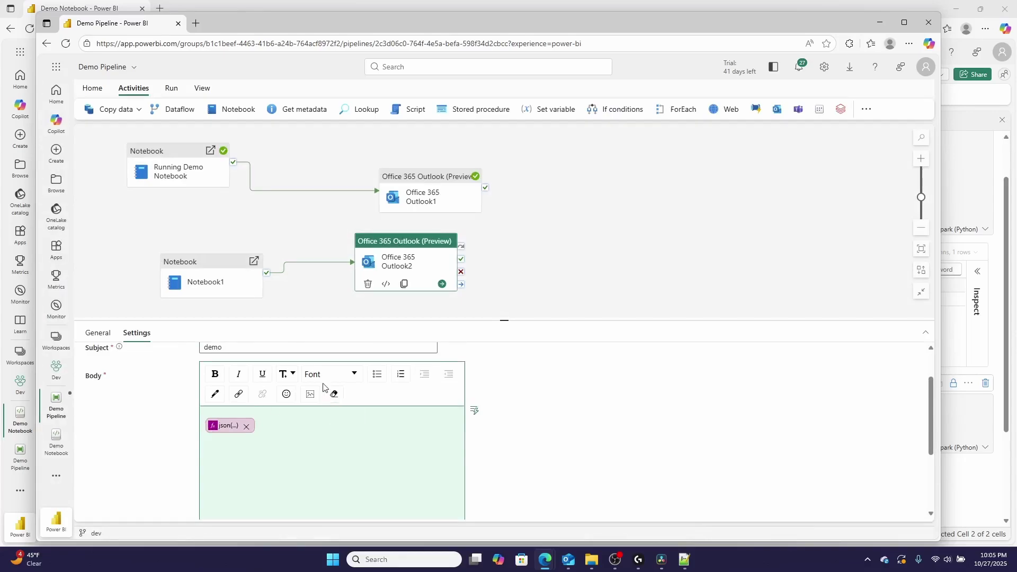
{"action": "mouse_move", "coordinate": [570, 564]}
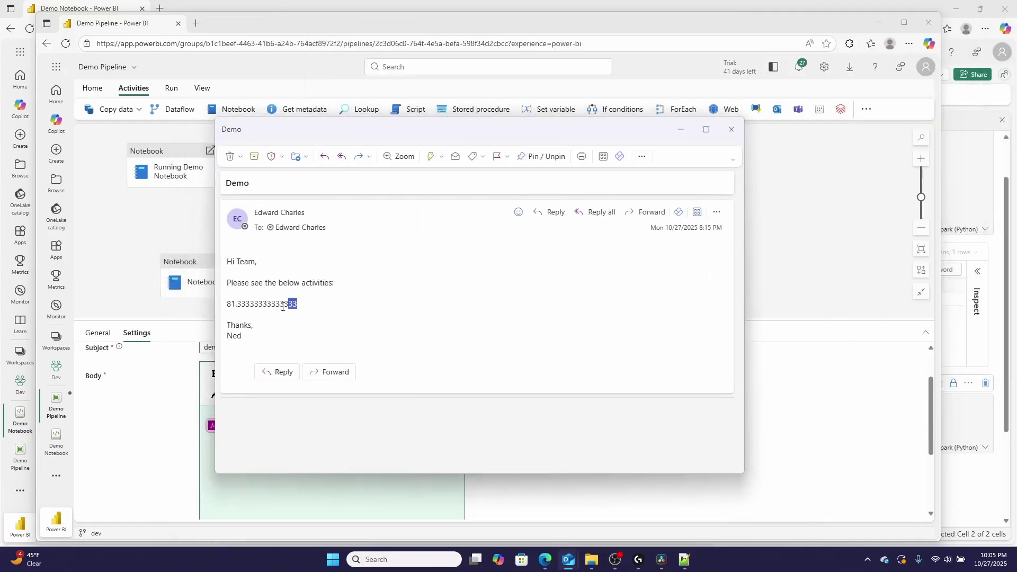
Highlight the bare score 81.33333333333333 in the newest Demo email's body
{"action": "left_click_drag", "start_coordinate": [298, 304], "coordinate": [223, 315]}
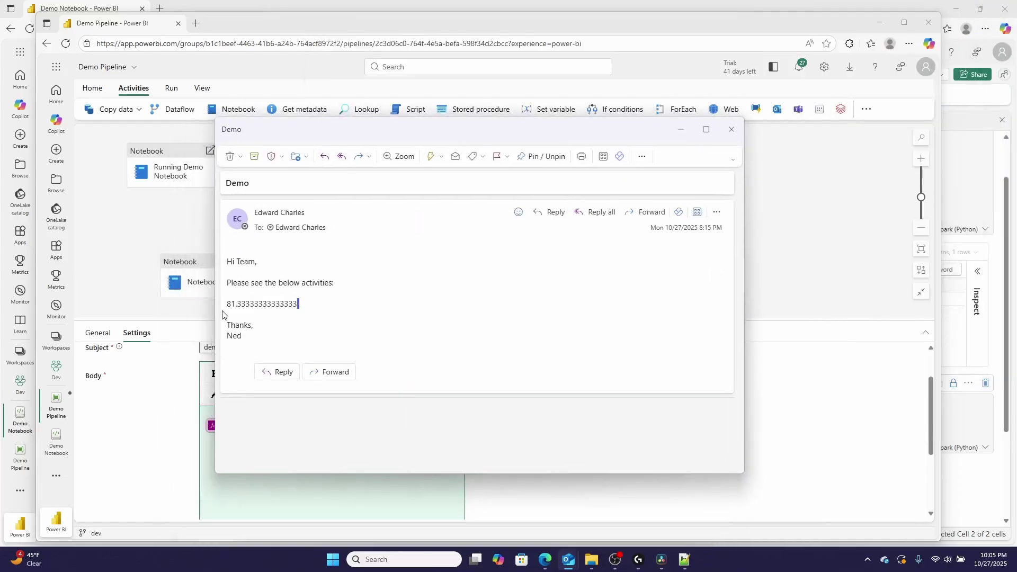